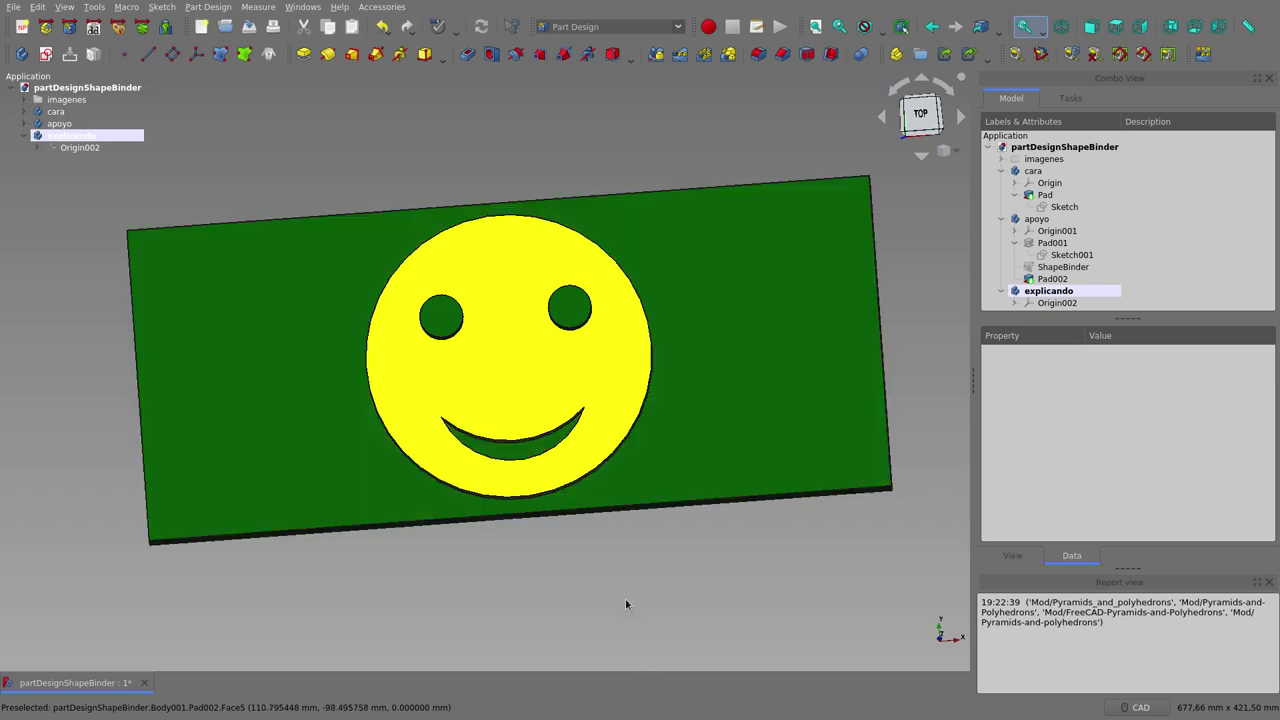
# Tilt and zoom the view to inspect the smiley's thickness, then collapse the explicando body
pyautogui.moveTo(550, 599); pyautogui.dragTo(550, 606, button='middle')
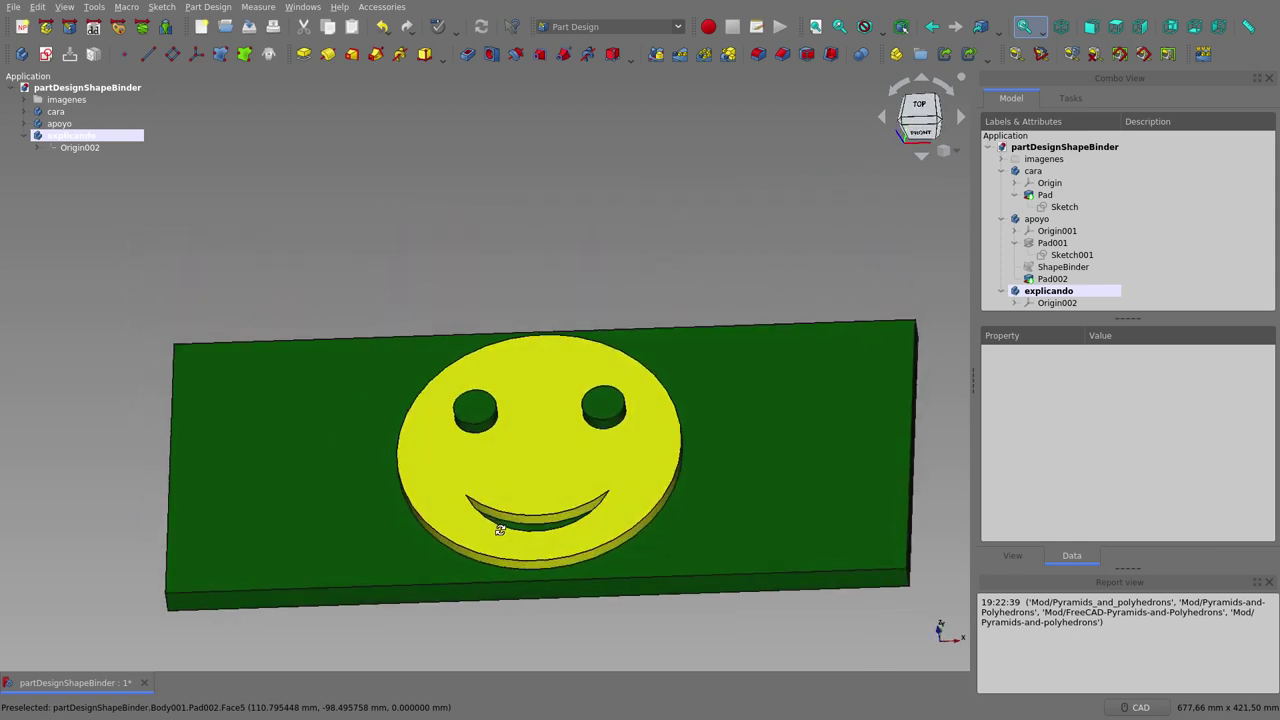
pyautogui.scroll(-3, 550, 600)
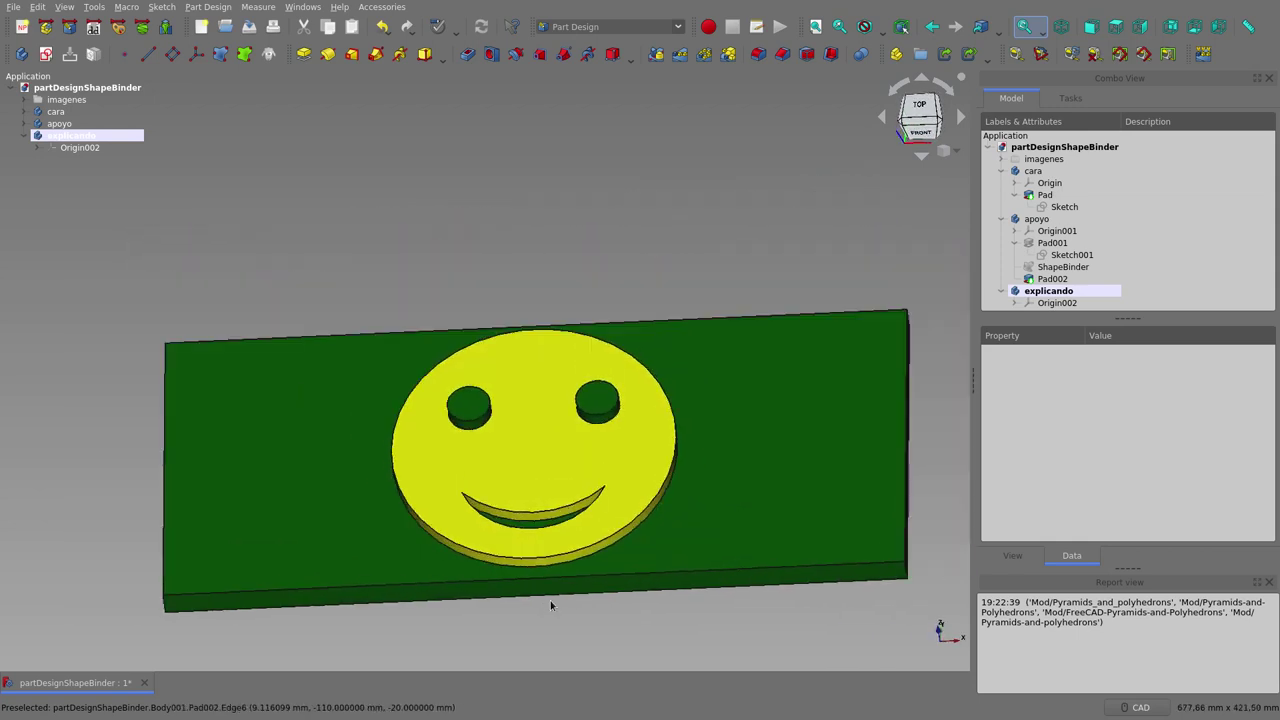
pyautogui.scroll(-2, 550, 600)
pyautogui.scroll(-2, 491, 307)
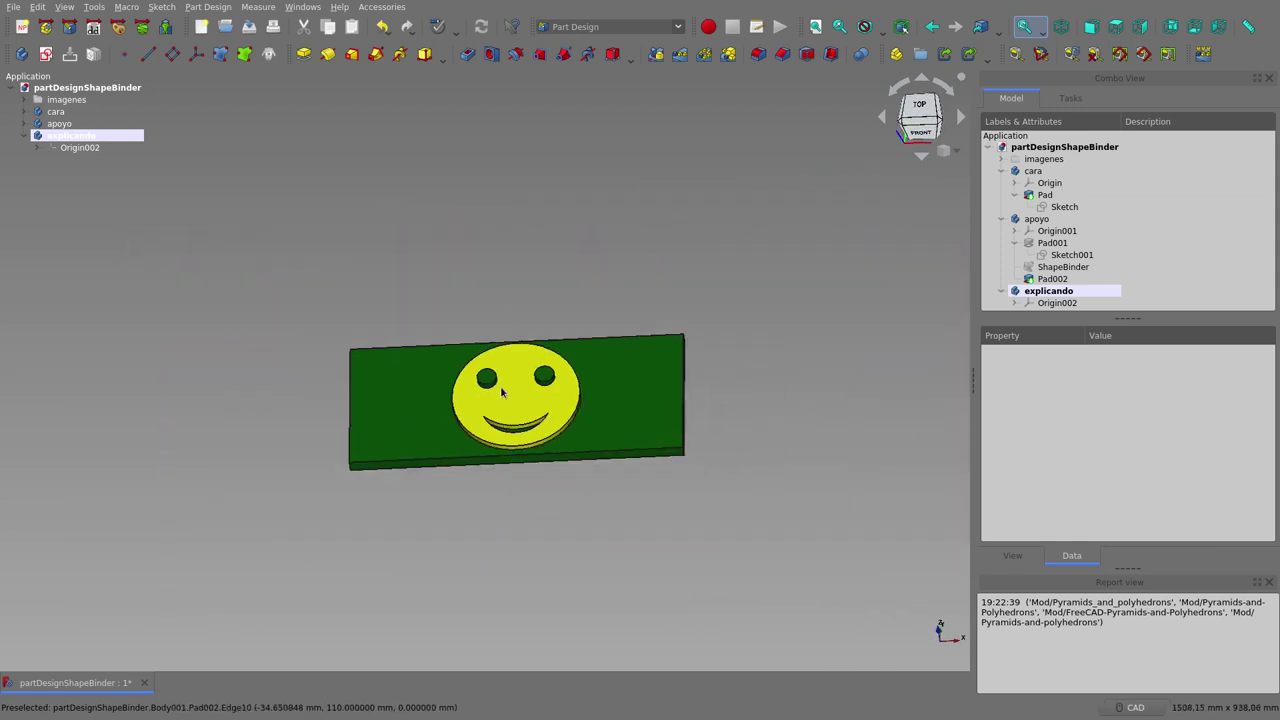
pyautogui.scroll(2, 511, 495)
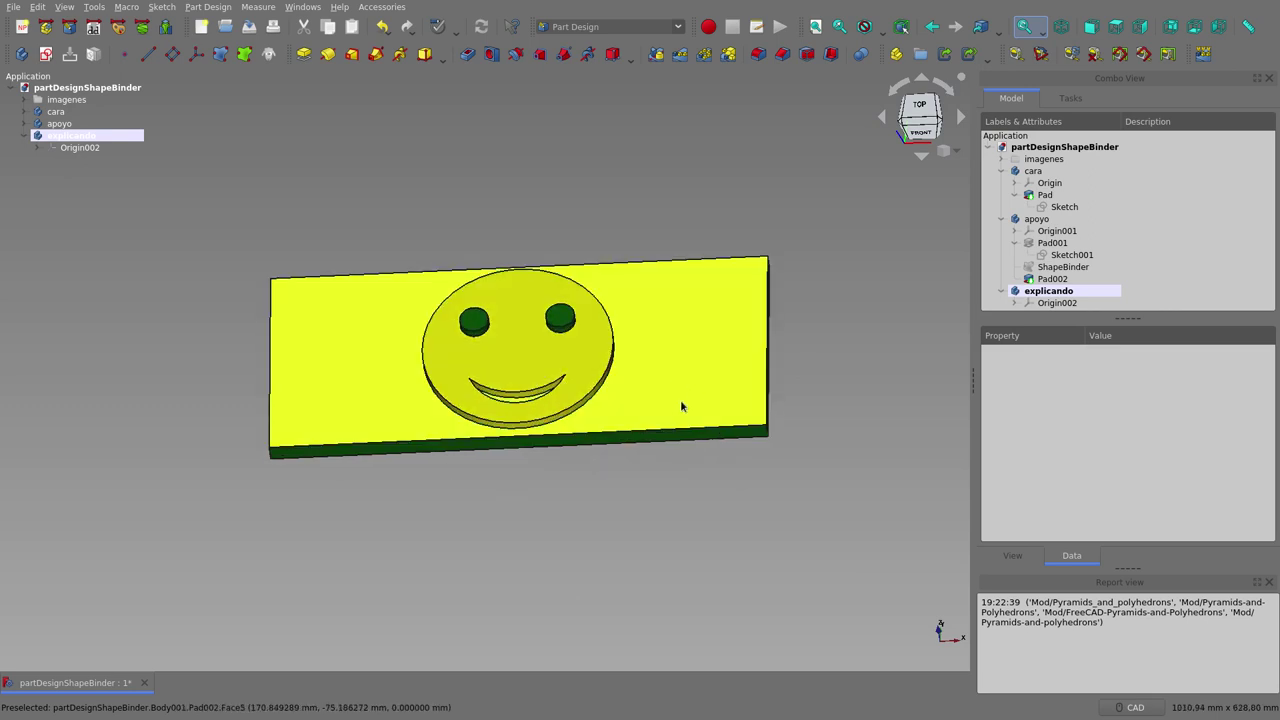
pyautogui.doubleClick(62, 137)
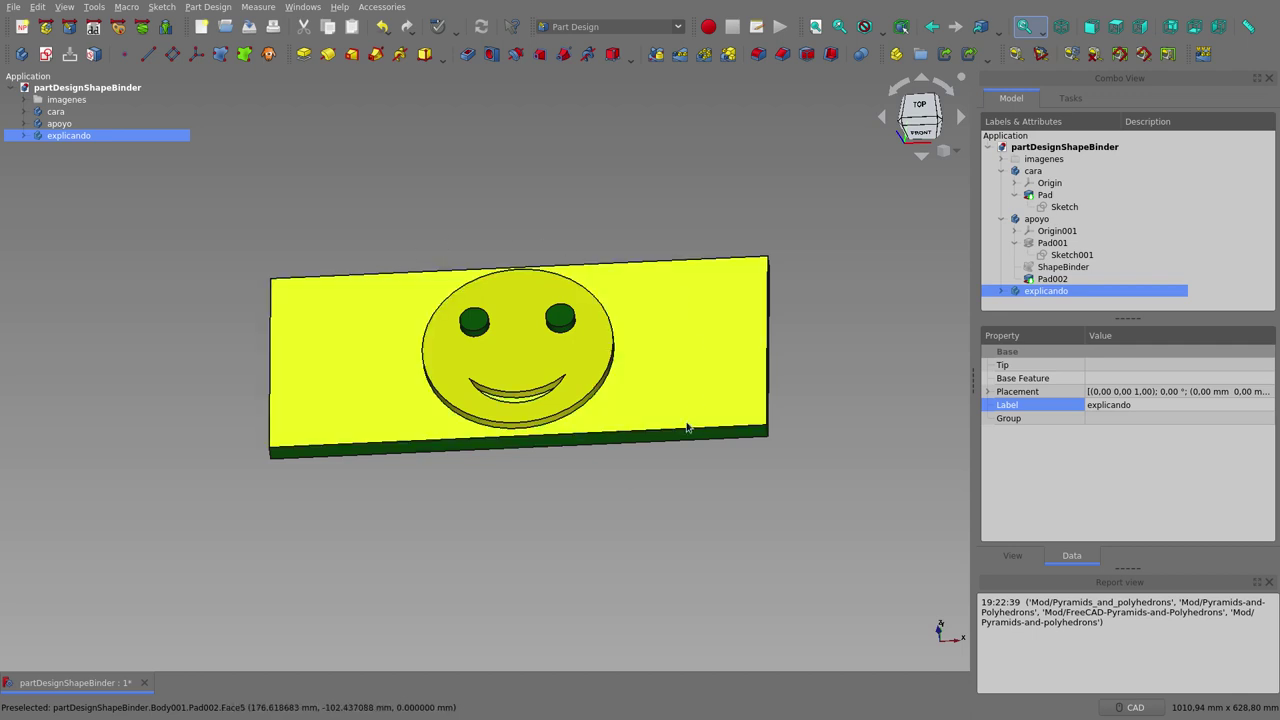
# Expand apoyo and Pad001 to check the plate's sketch, then collapse them again
pyautogui.click(23, 124)
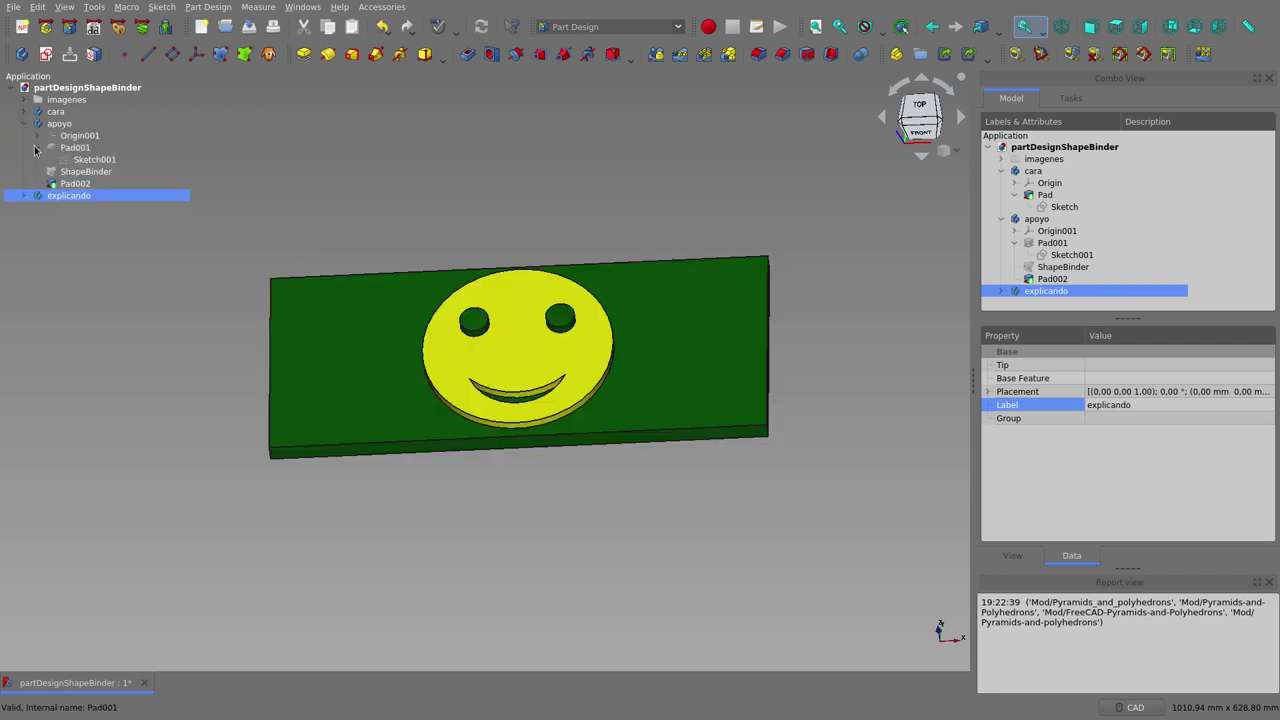
pyautogui.click(37, 148)
pyautogui.click(36, 149)
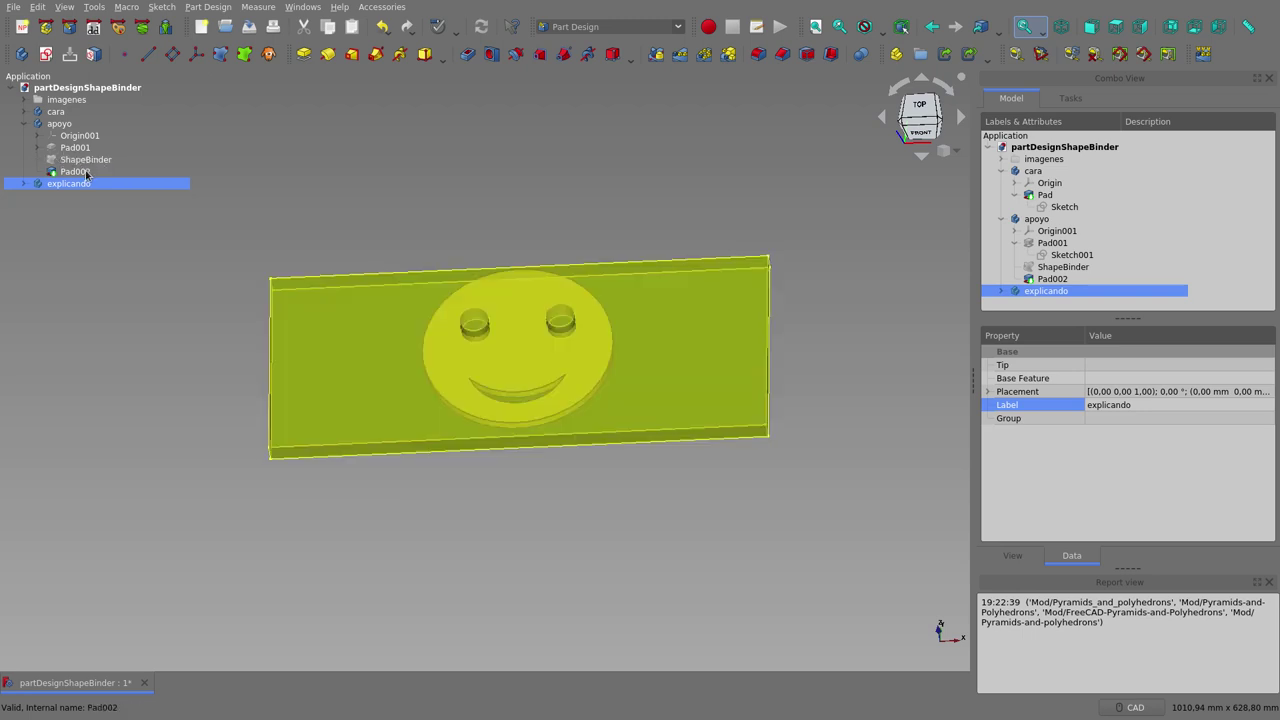
pyautogui.click(24, 123)
# Hide the apoyo plate so only the smiley shows, then select explicando
pyautogui.click(45, 126)
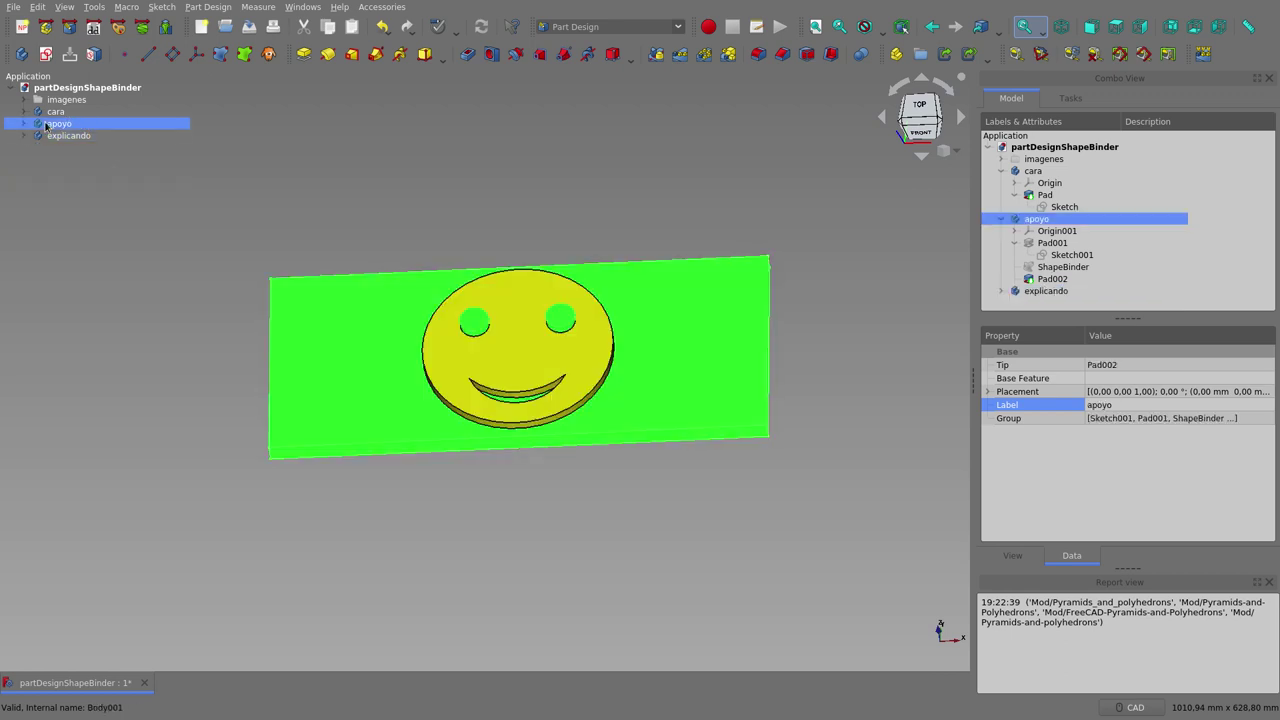
pyautogui.press('space')
pyautogui.click(297, 357)
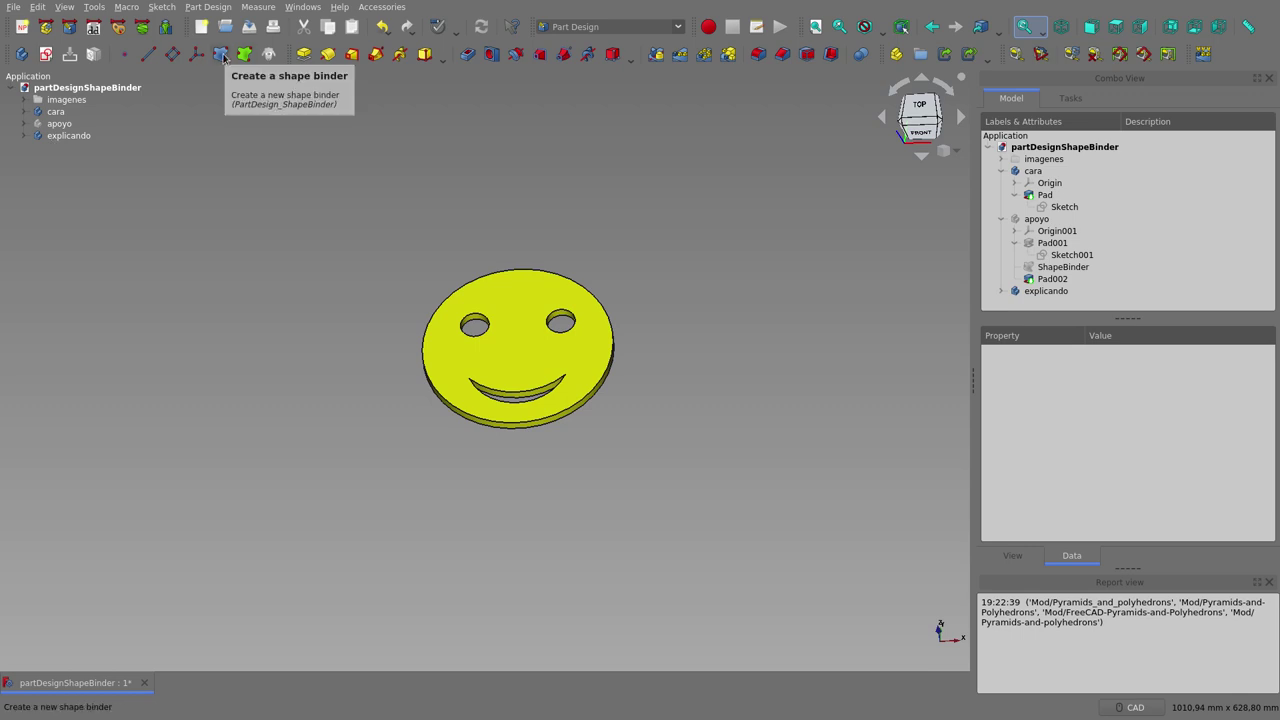
pyautogui.click(64, 138)
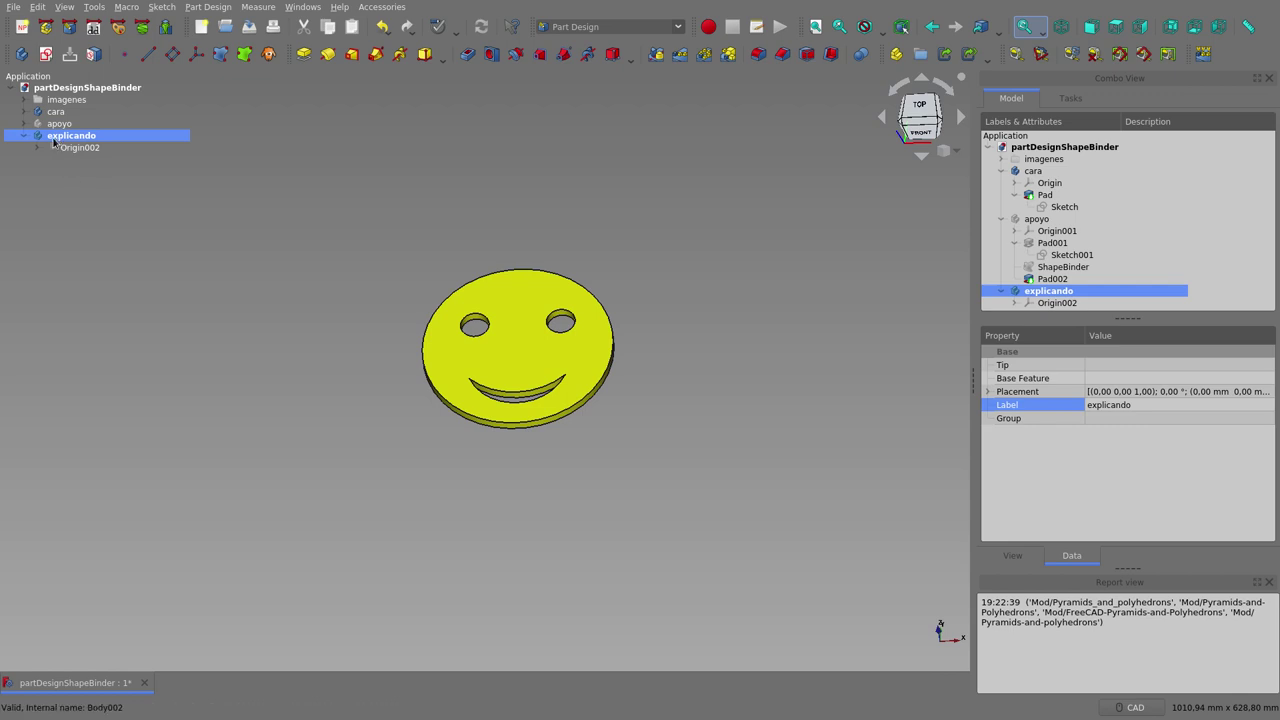
# Create a new sketch in the explicando body on XY_Plane002
pyautogui.click(46, 55)
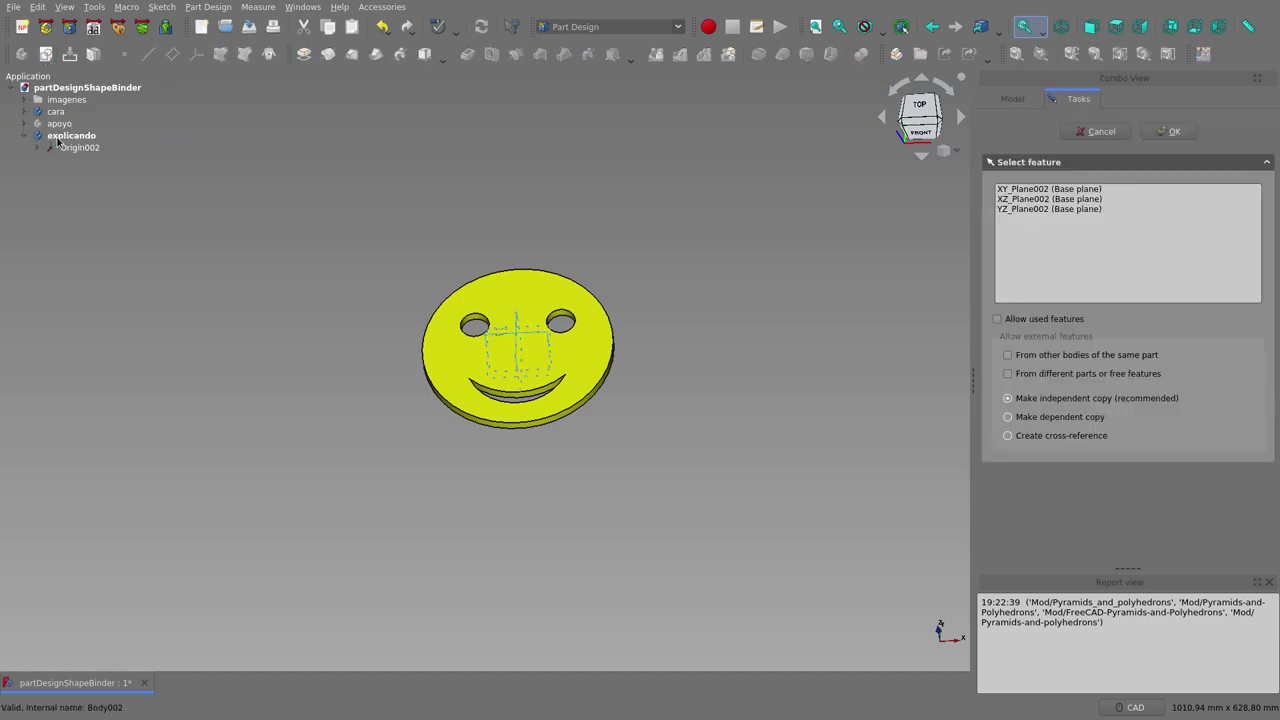
pyautogui.click(57, 140)
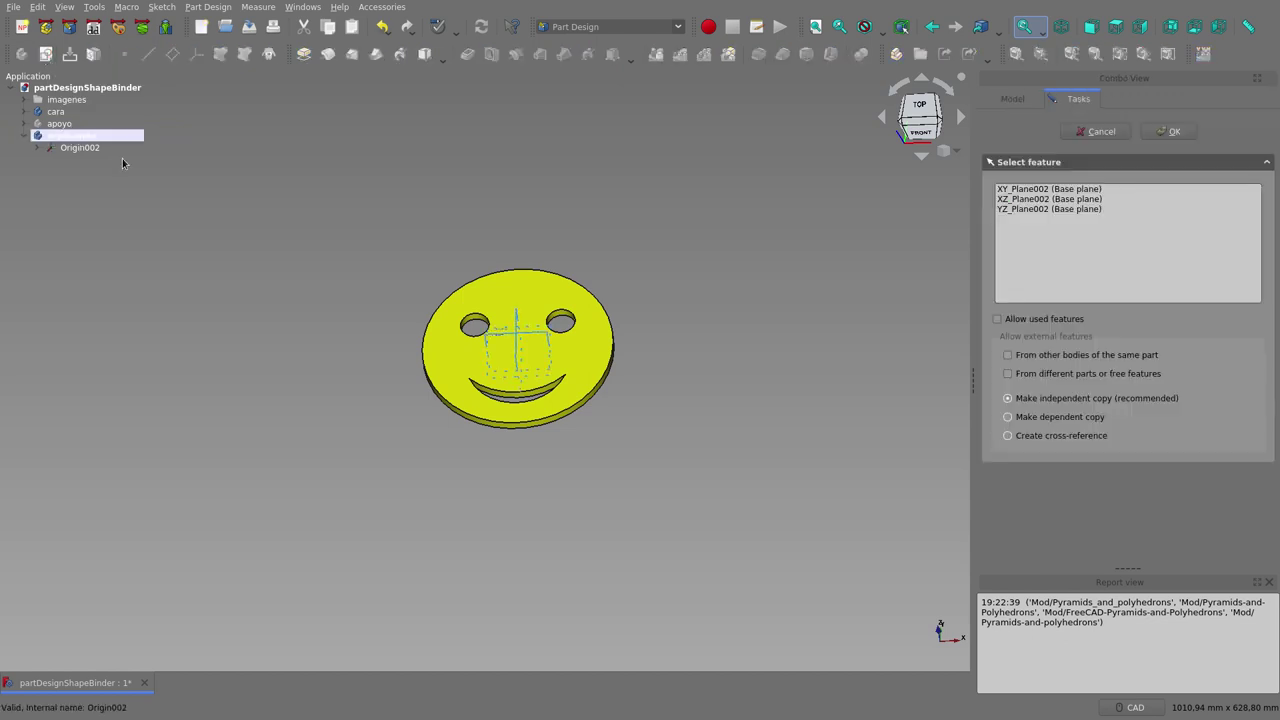
pyautogui.doubleClick(1034, 190)
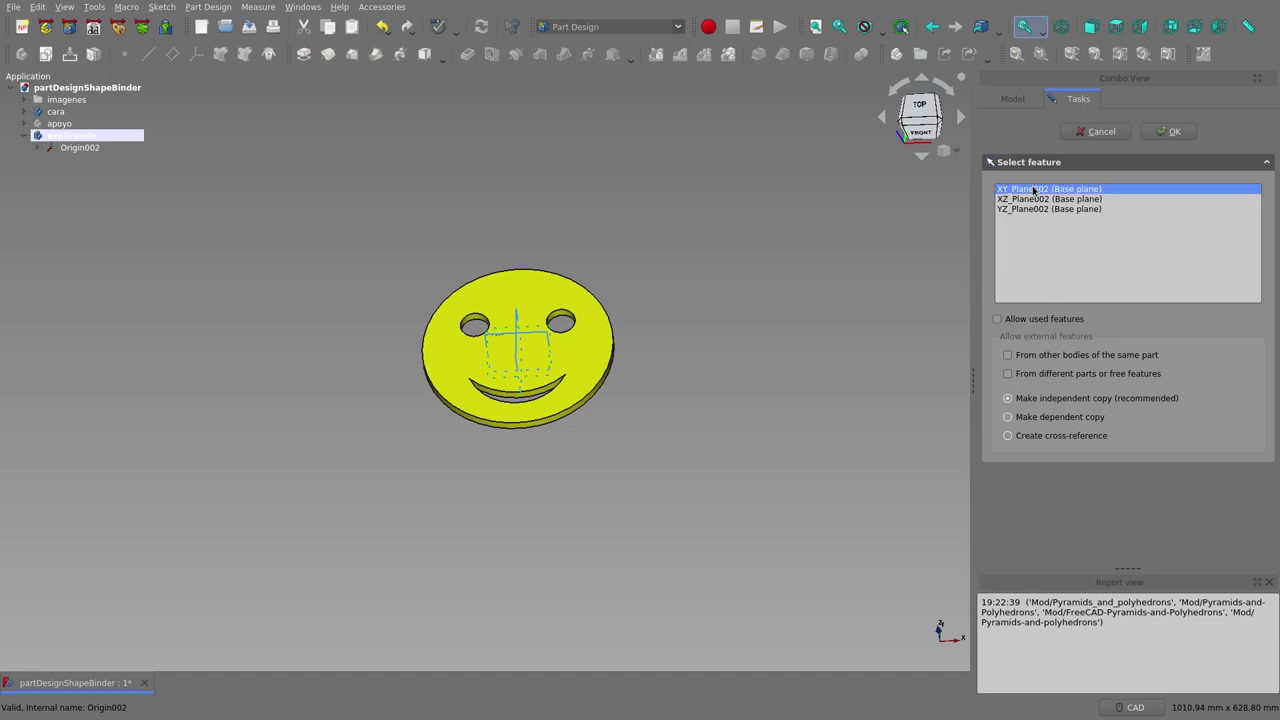
pyautogui.scroll(-2, 630, 392)
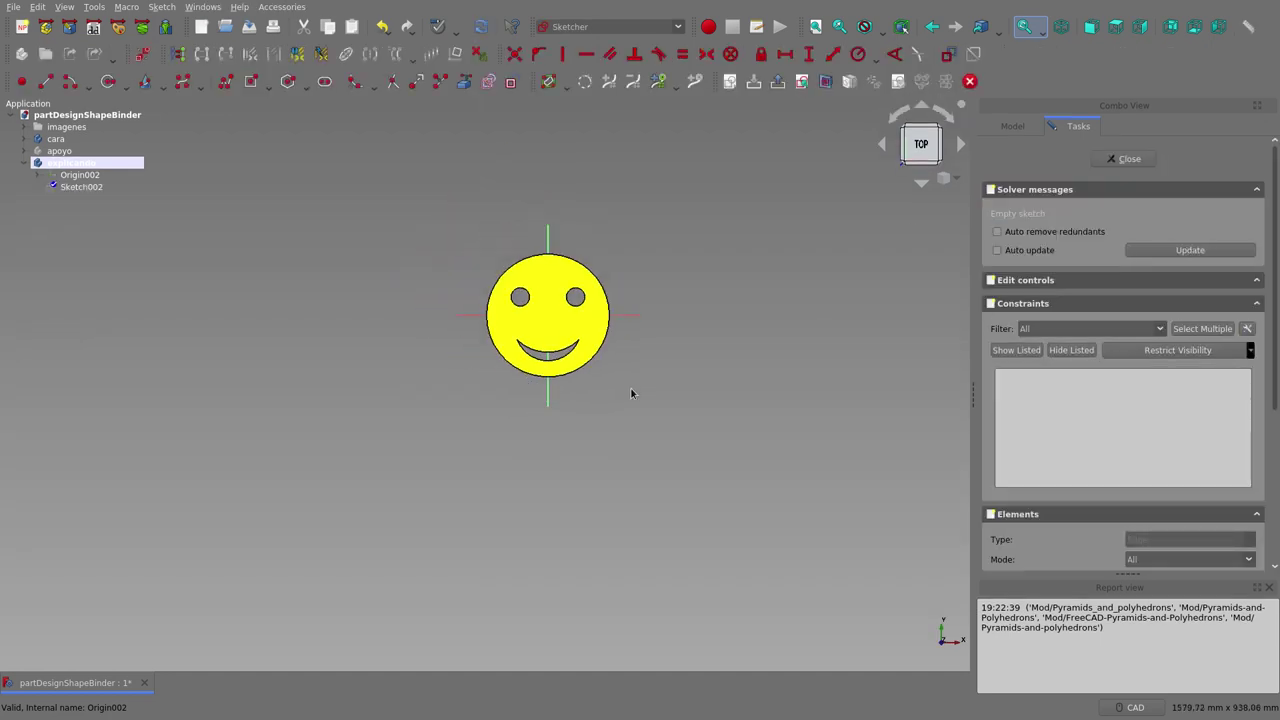
# Hide the cara smiley and place a centred rectangle's centre on the origin
pyautogui.click(58, 140)
pyautogui.press('space')
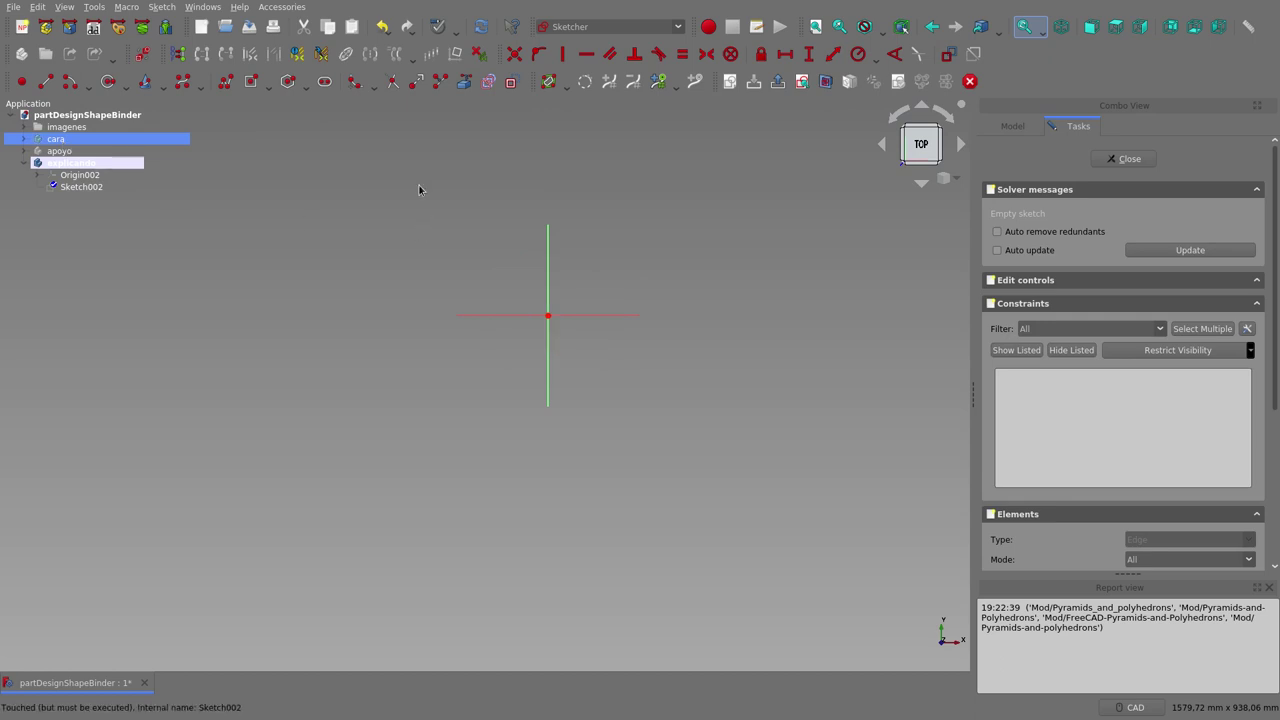
pyautogui.click(249, 84)
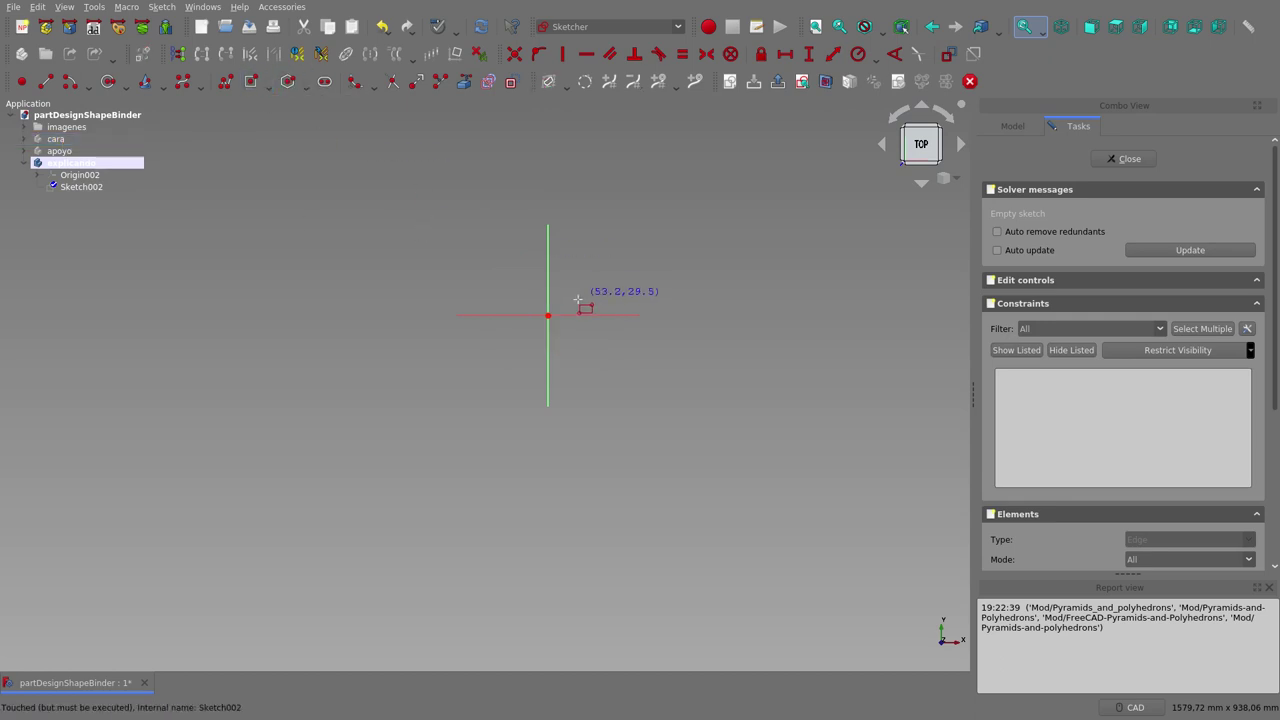
pyautogui.click(548, 316)
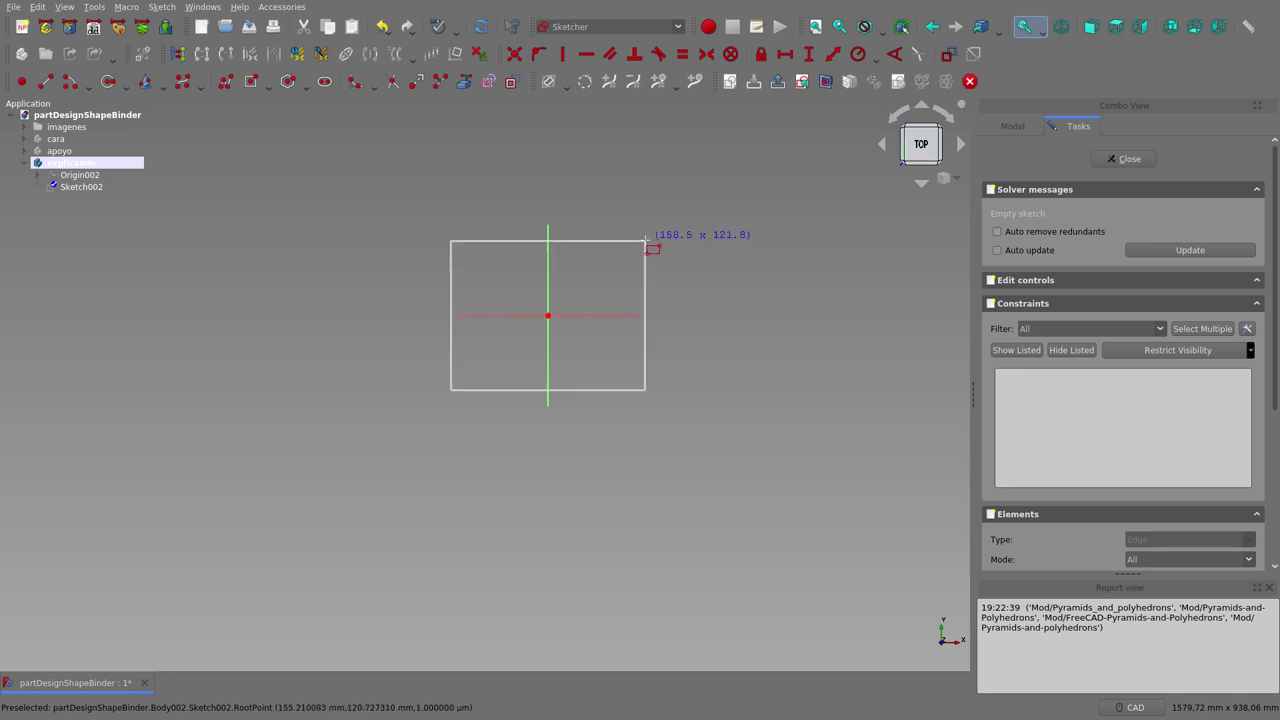
# Finish the centred rectangle and constrain its bottom edge to 520 mm
pyautogui.click(711, 255)
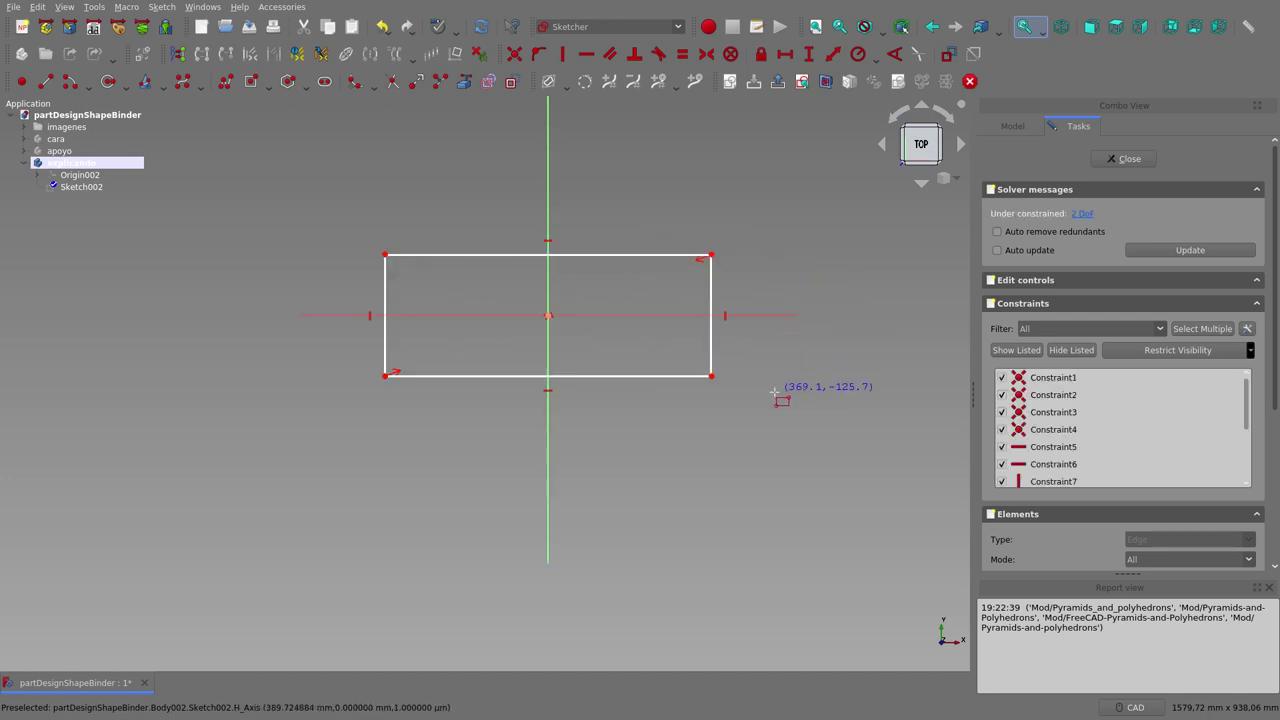
pyautogui.rightClick(655, 380)
pyautogui.click(655, 380)
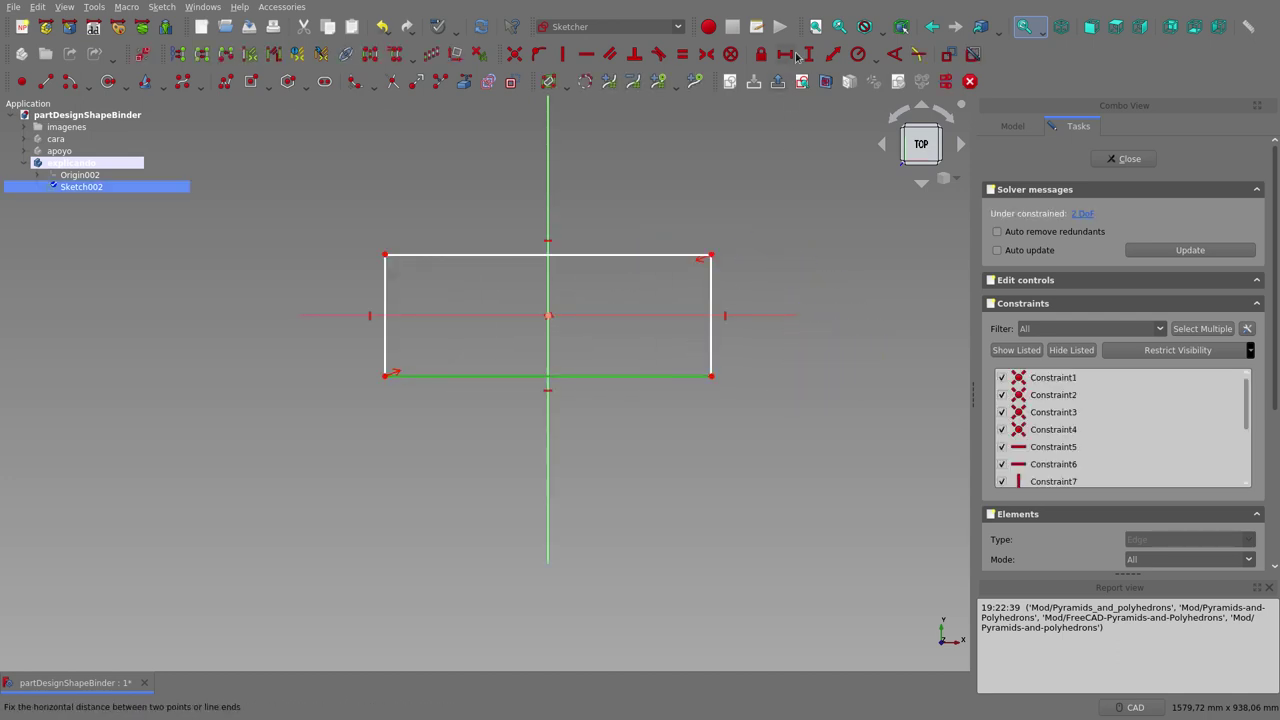
pyautogui.click(786, 55)
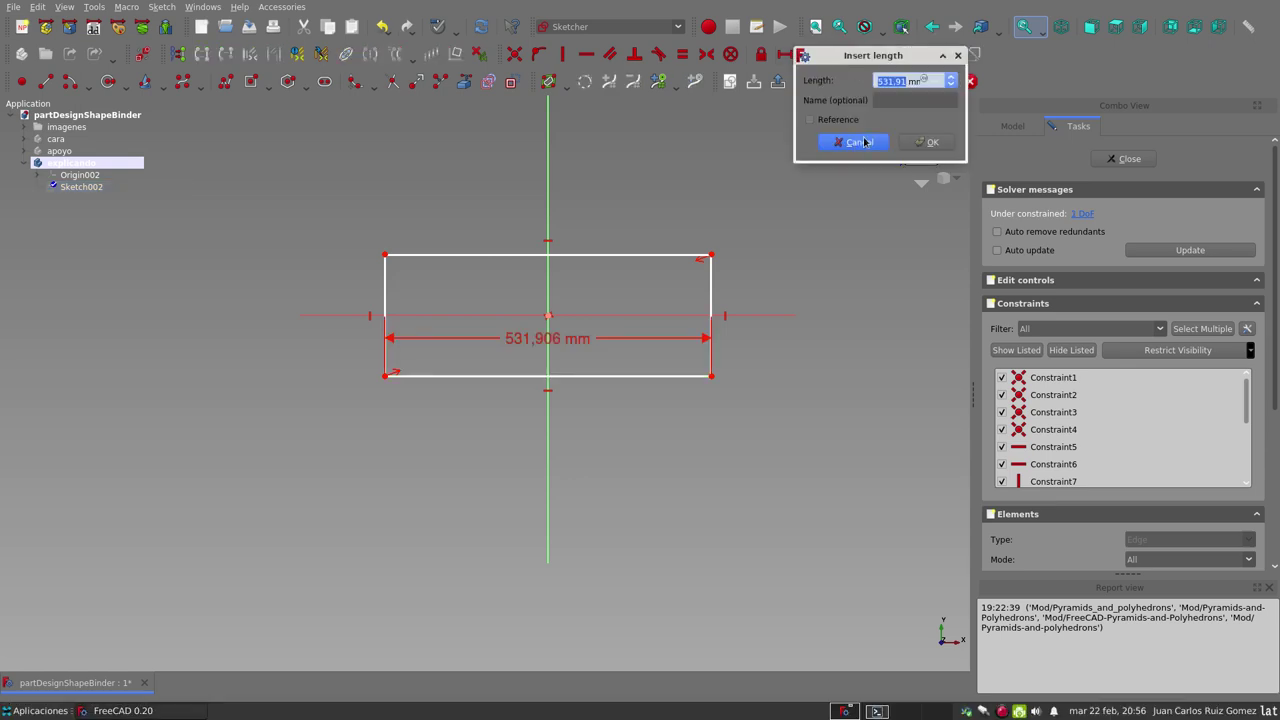
pyautogui.write('520')
pyautogui.click(935, 142)
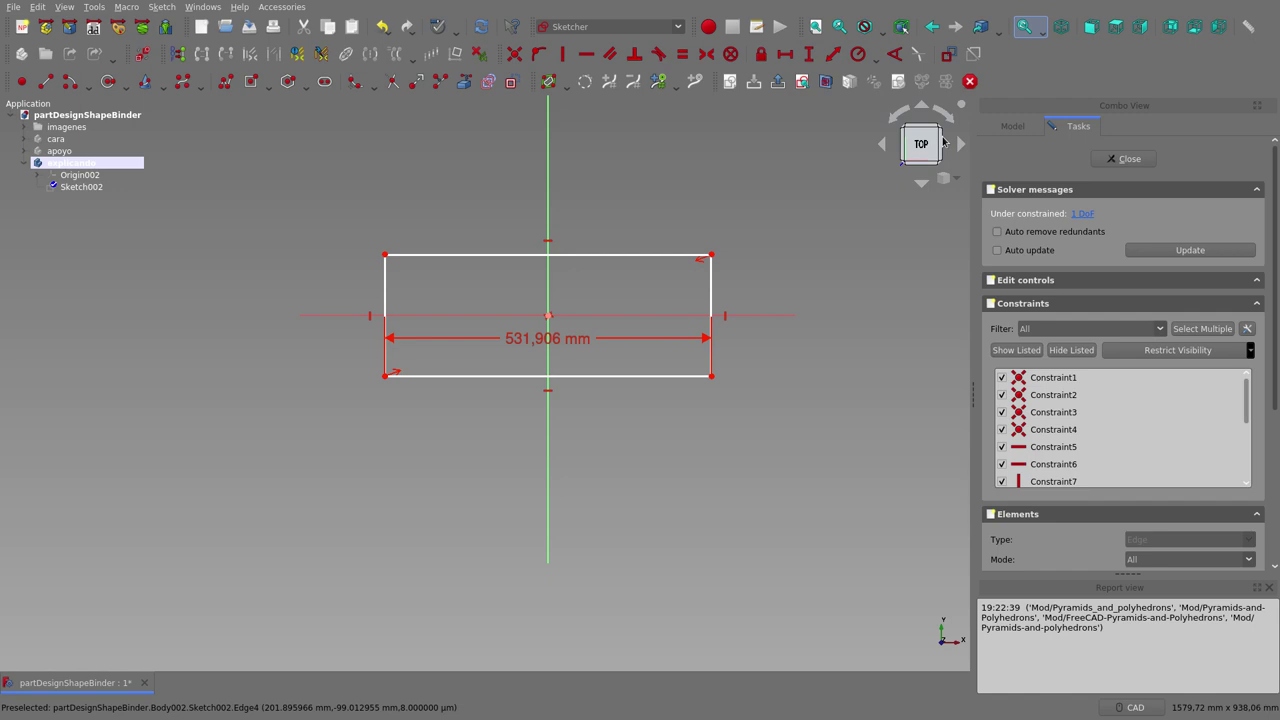
# Constrain the rectangle's right edge to 220 mm and close the sketch
pyautogui.click(708, 286)
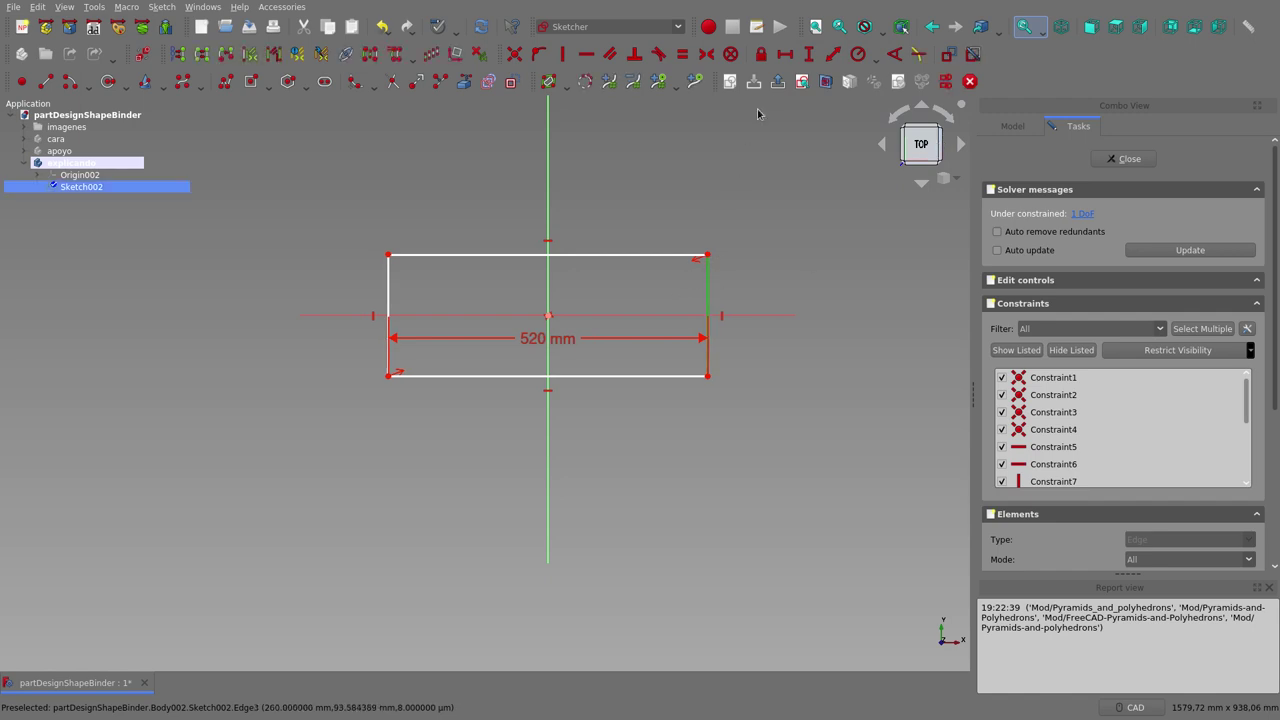
pyautogui.click(809, 62)
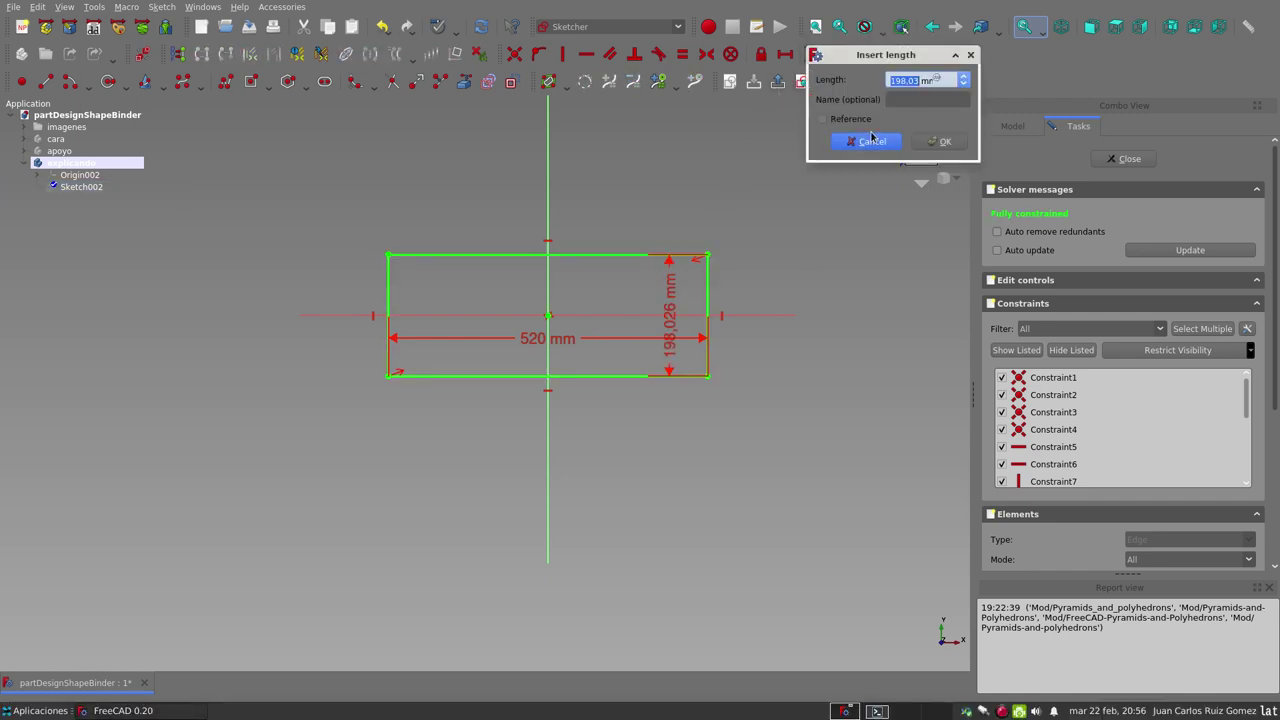
pyautogui.write('220')
pyautogui.click(940, 141)
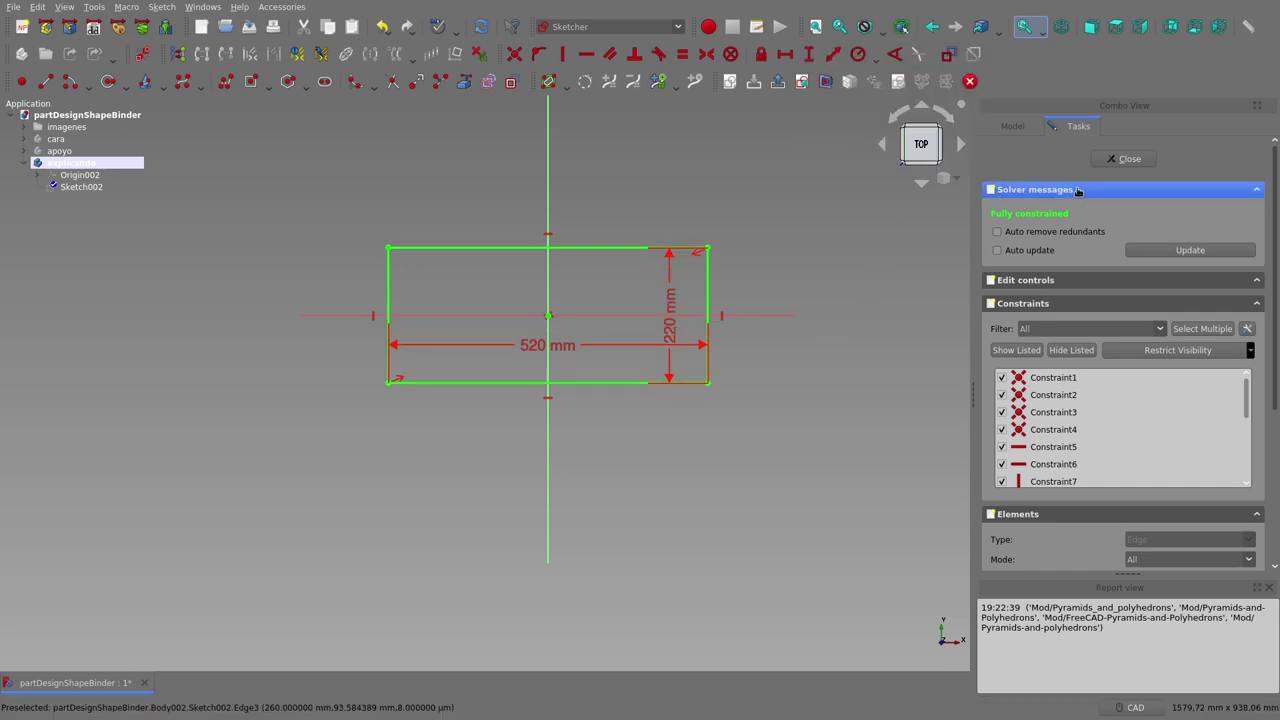
pyautogui.click(1128, 166)
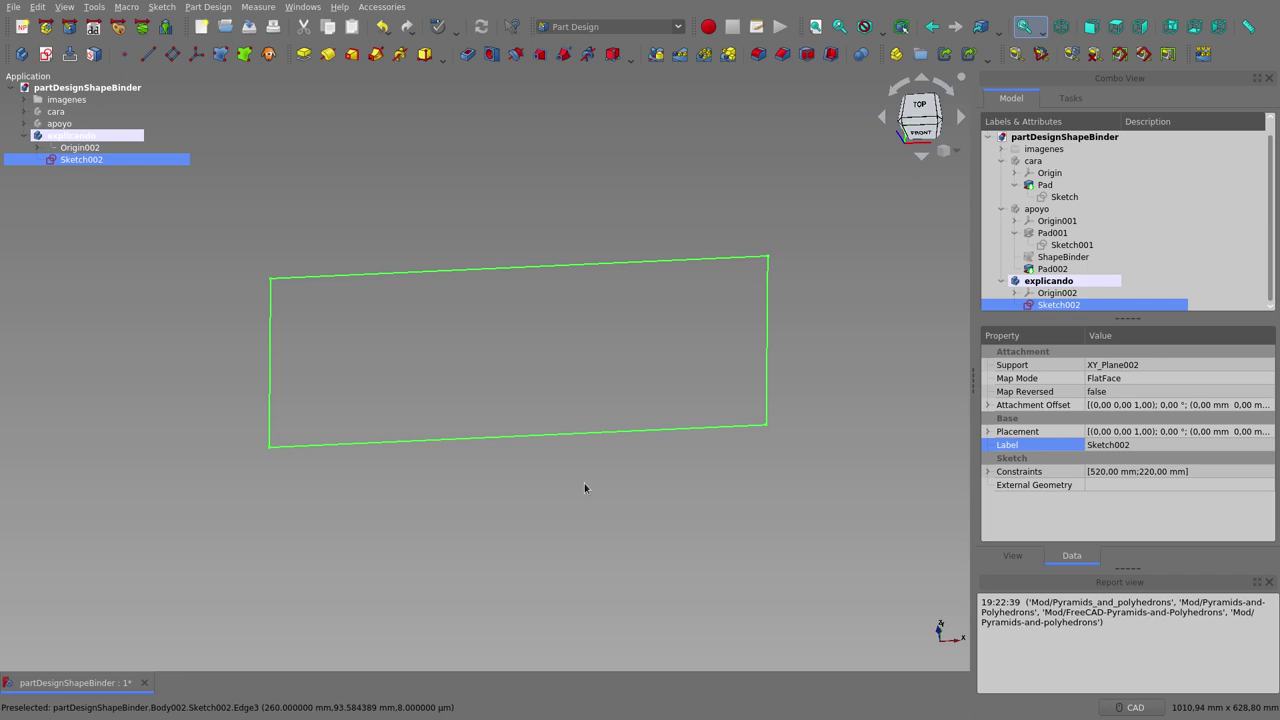
pyautogui.click(59, 124)
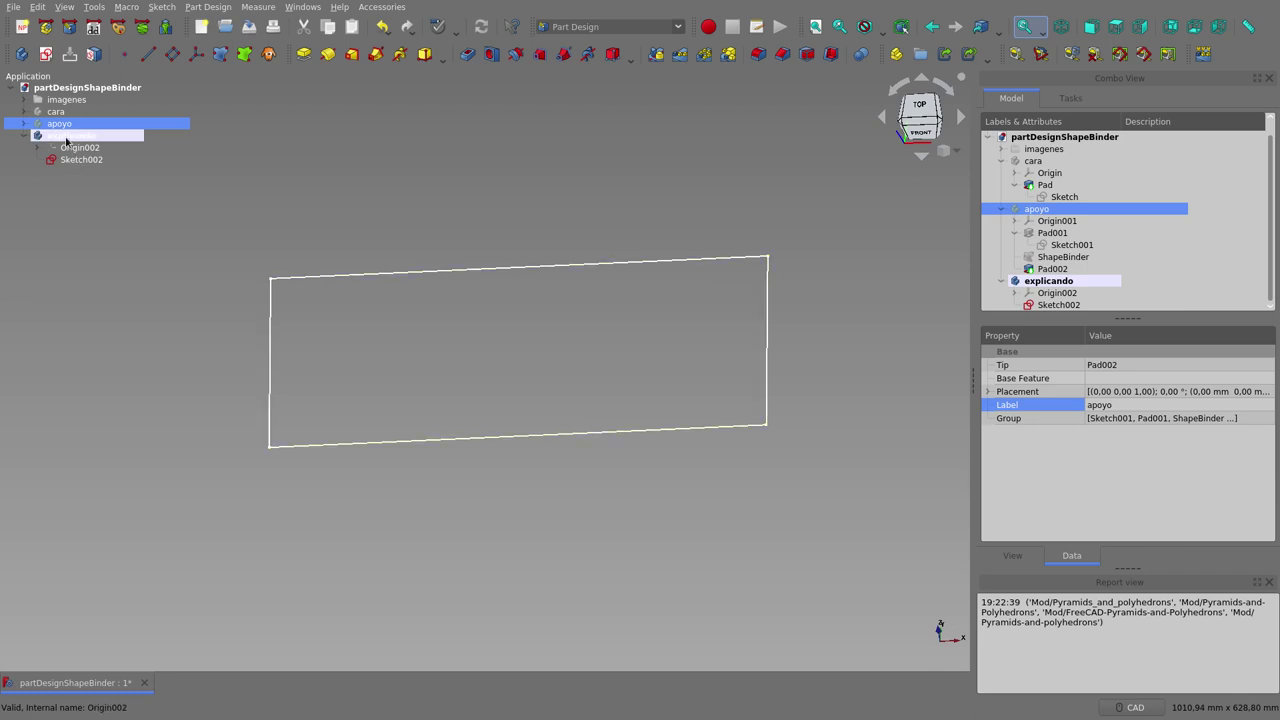
# Pad Sketch002 to a 20 mm length, creating the Pad003 plate
pyautogui.click(78, 160)
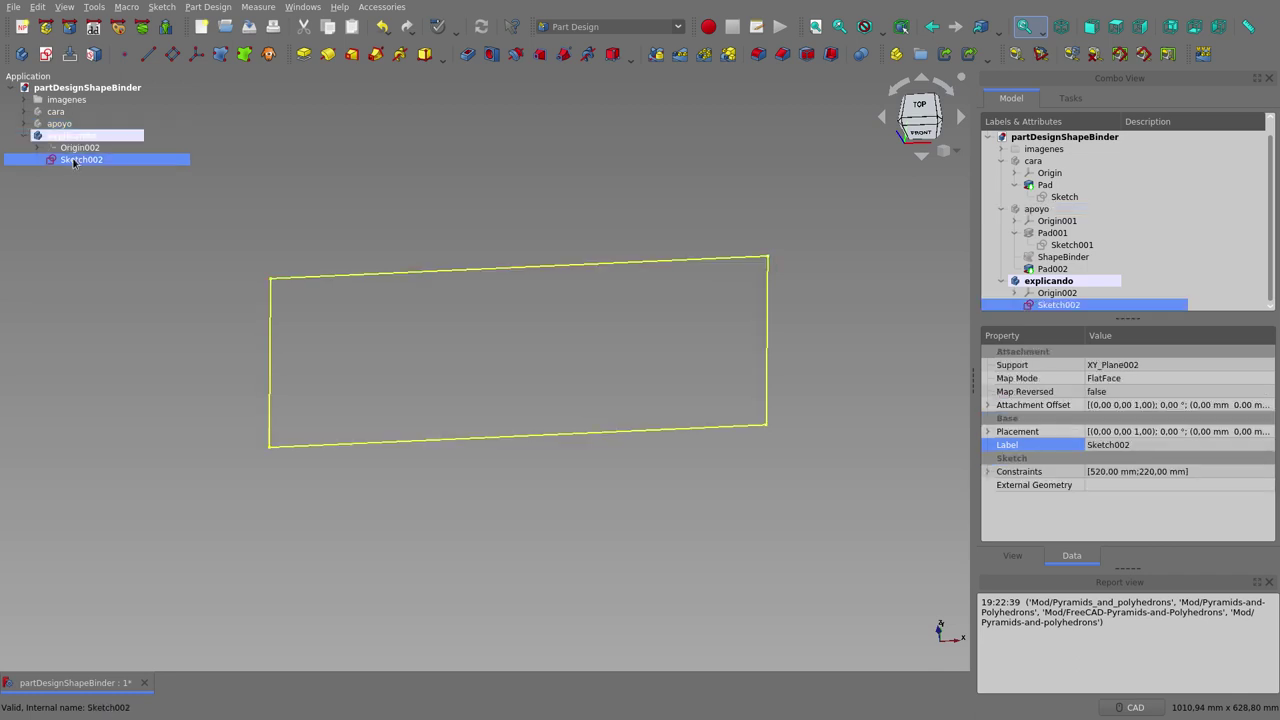
pyautogui.click(304, 54)
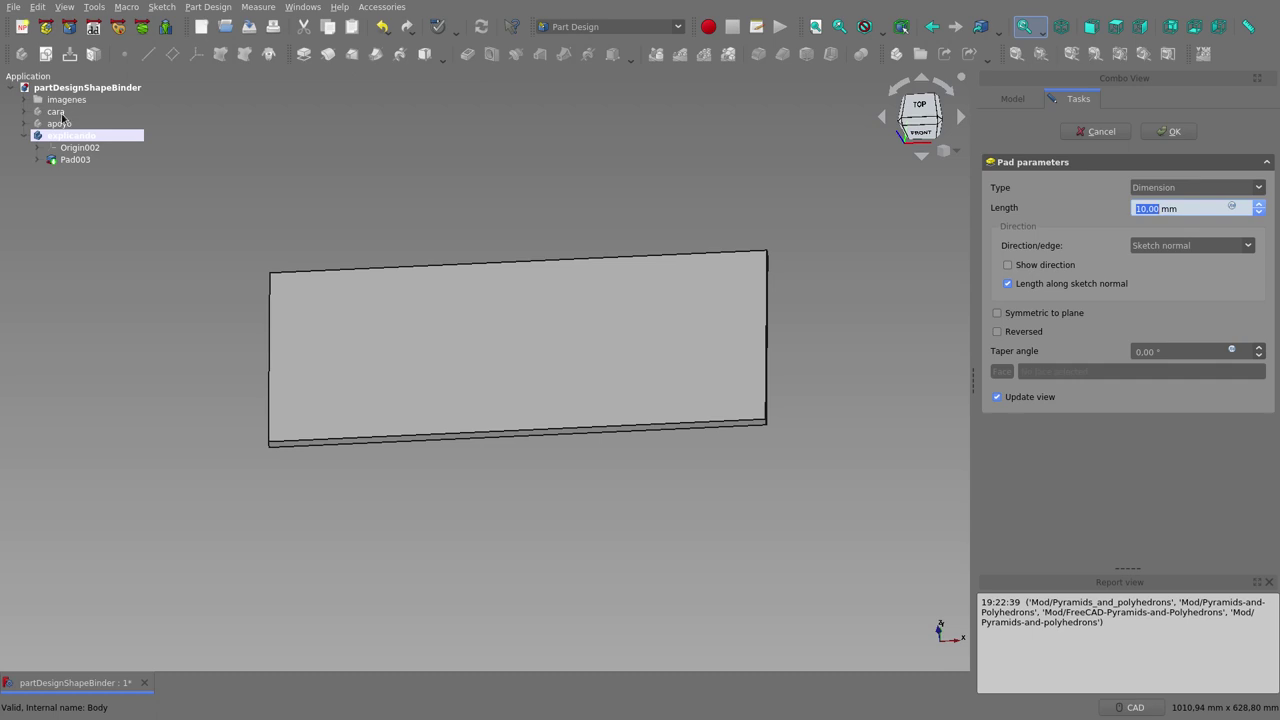
pyautogui.click(1142, 208)
pyautogui.write('20')
pyautogui.click(1174, 134)
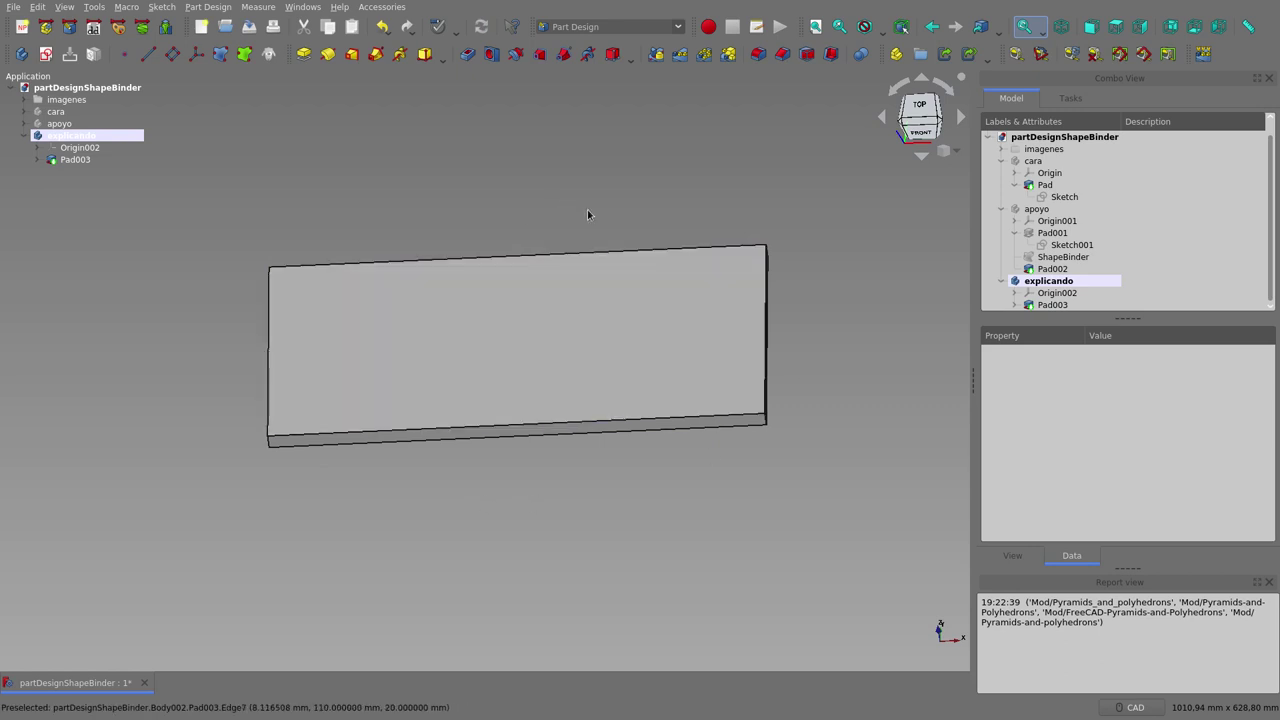
pyautogui.click(60, 112)
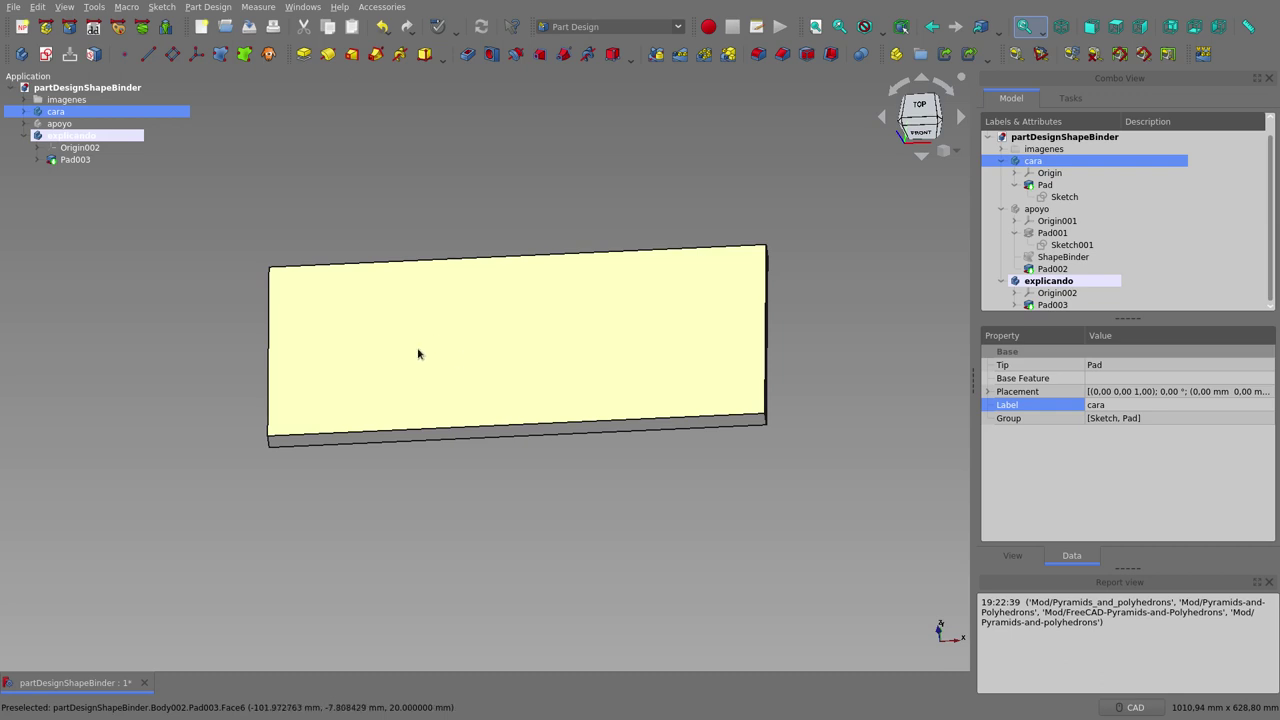
pyautogui.moveTo(443, 440)
pyautogui.mouseDown(button='middle')
pyautogui.moveTo(432, 389)
pyautogui.moveTo(428, 428)
pyautogui.mouseUp(button='middle')
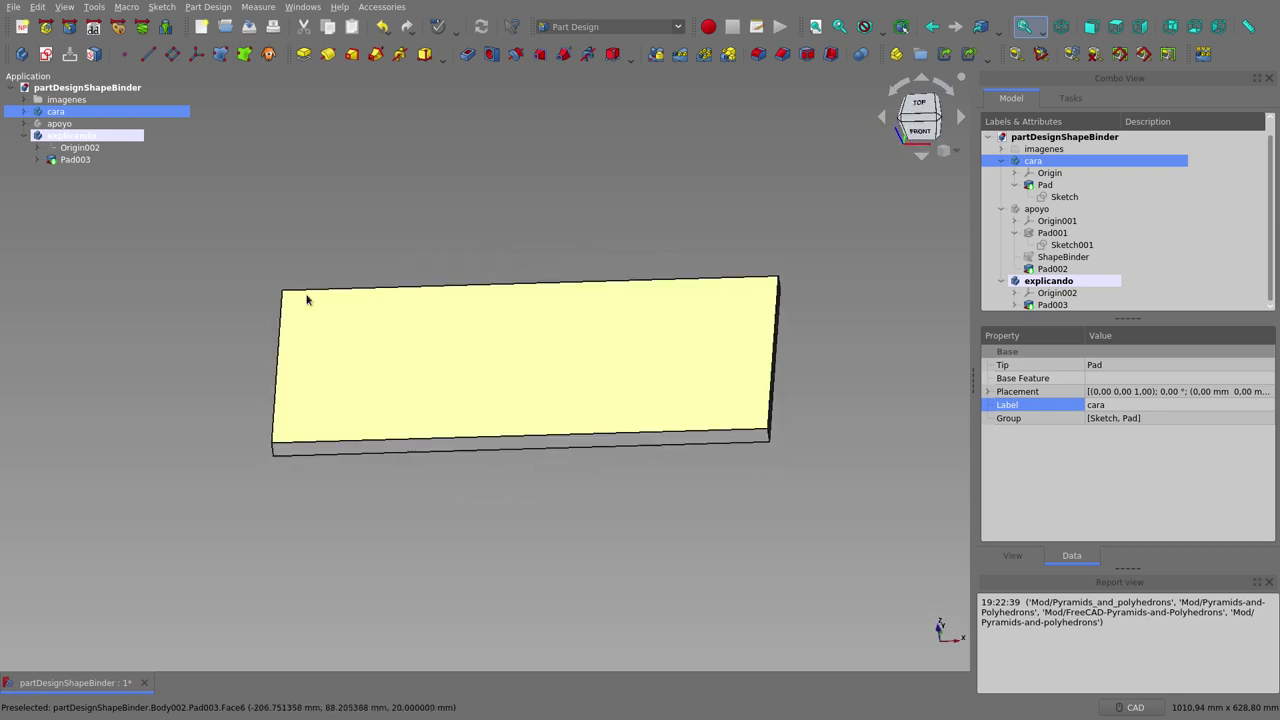
pyautogui.doubleClick(70, 141)
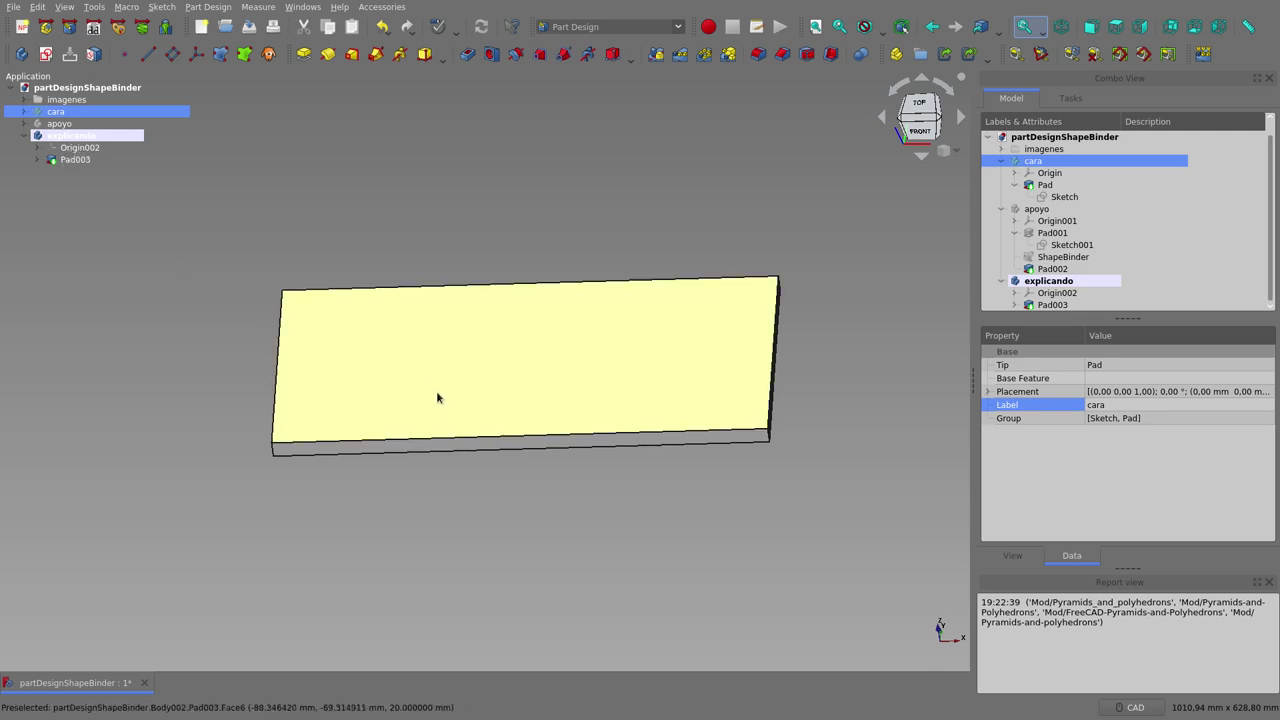
pyautogui.rightClick(433, 331)
pyautogui.click(358, 555)
pyautogui.moveTo(362, 550); pyautogui.dragTo(435, 362, button='middle')
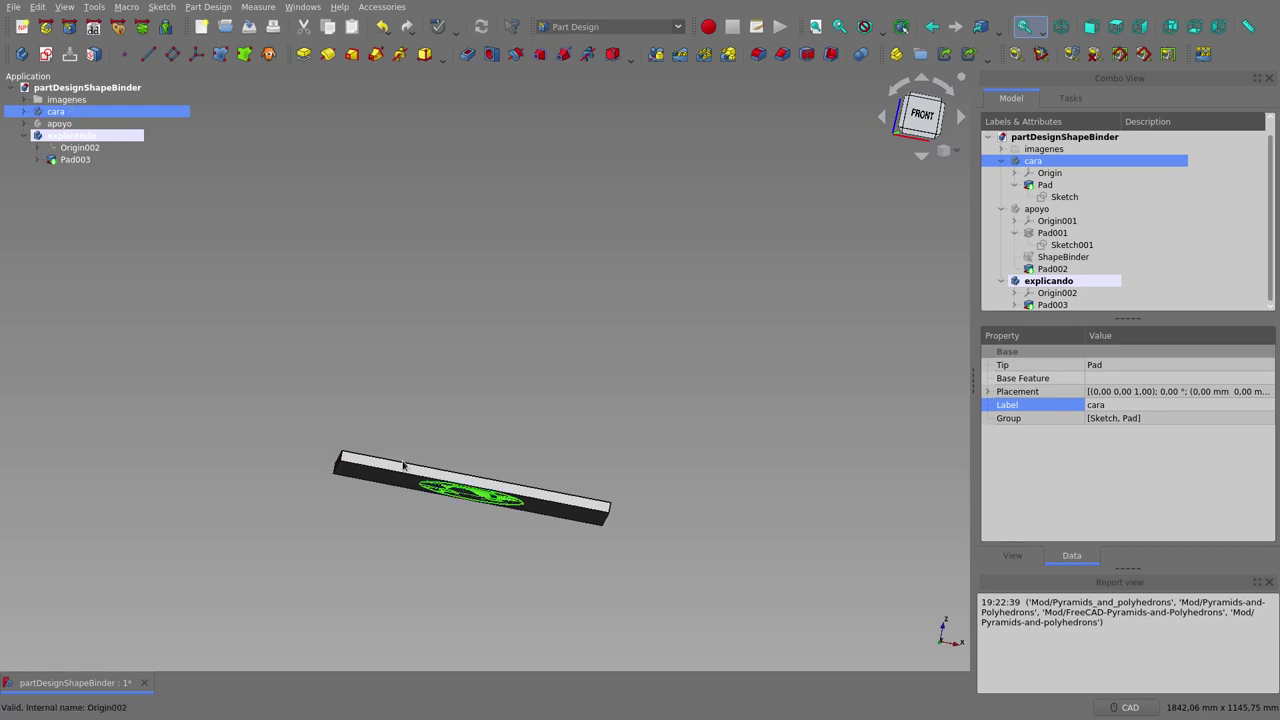
pyautogui.moveTo(423, 403); pyautogui.dragTo(466, 519, button='middle')
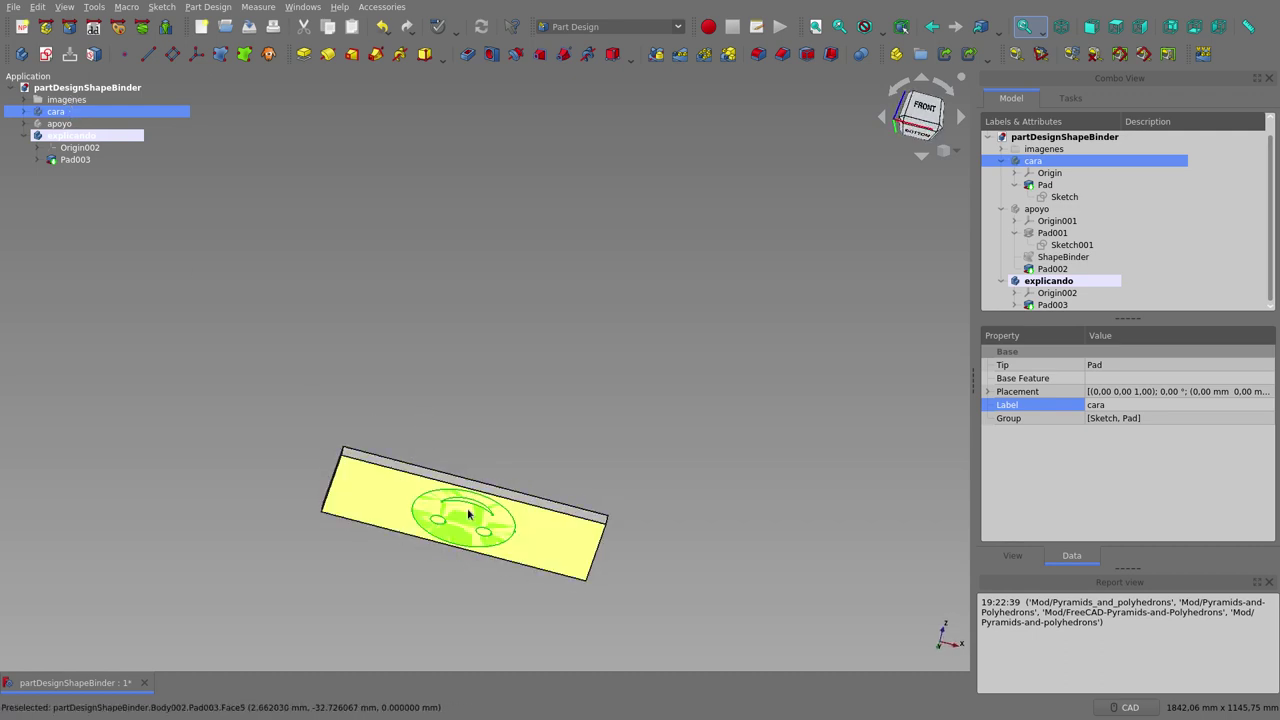
pyautogui.moveTo(471, 429)
pyautogui.mouseDown(button='middle')
pyautogui.moveTo(453, 470)
pyautogui.moveTo(393, 451)
pyautogui.mouseUp(button='middle')
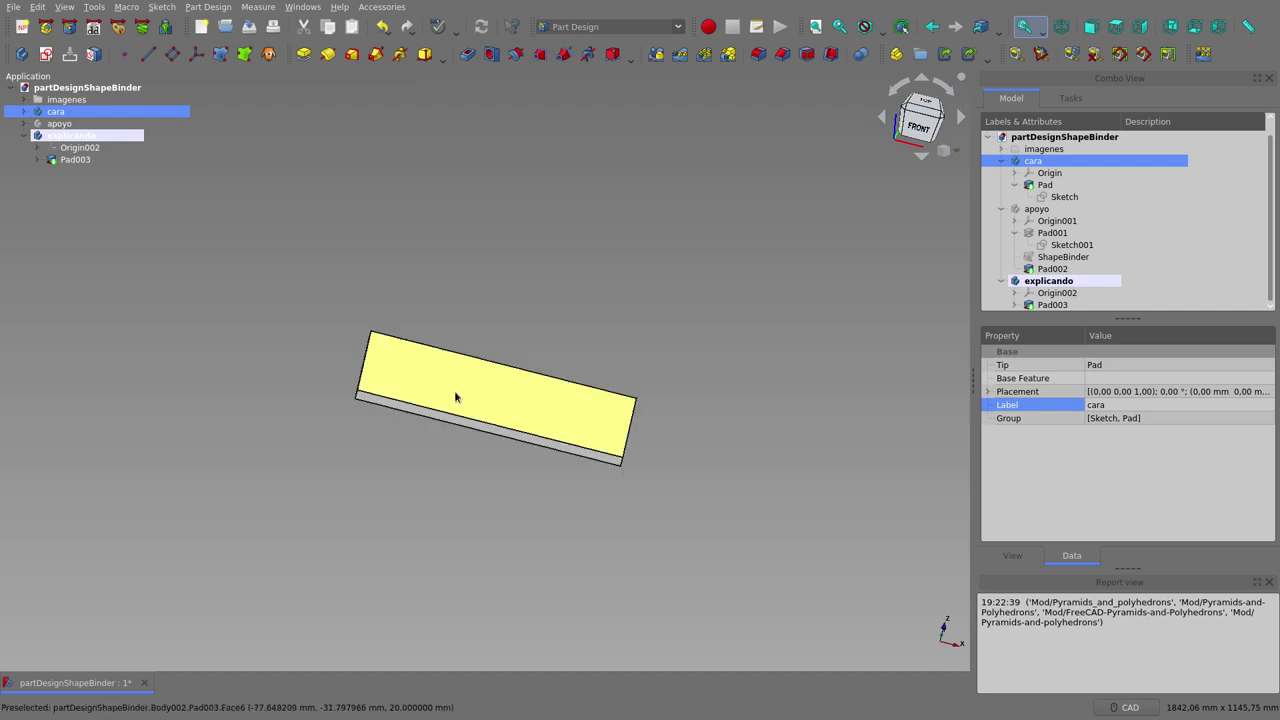
pyautogui.moveTo(454, 390)
pyautogui.mouseDown(button='middle')
pyautogui.moveTo(491, 378)
pyautogui.moveTo(493, 297)
pyautogui.mouseUp(button='middle')
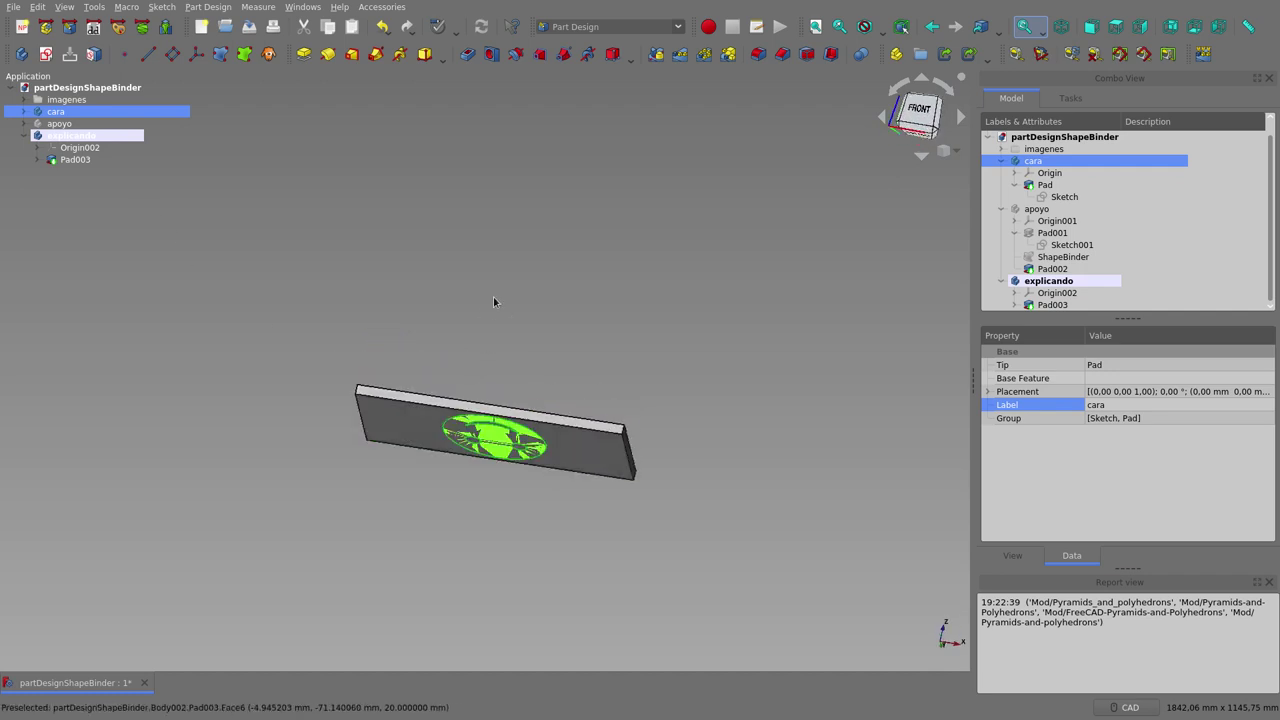
pyautogui.click(70, 135)
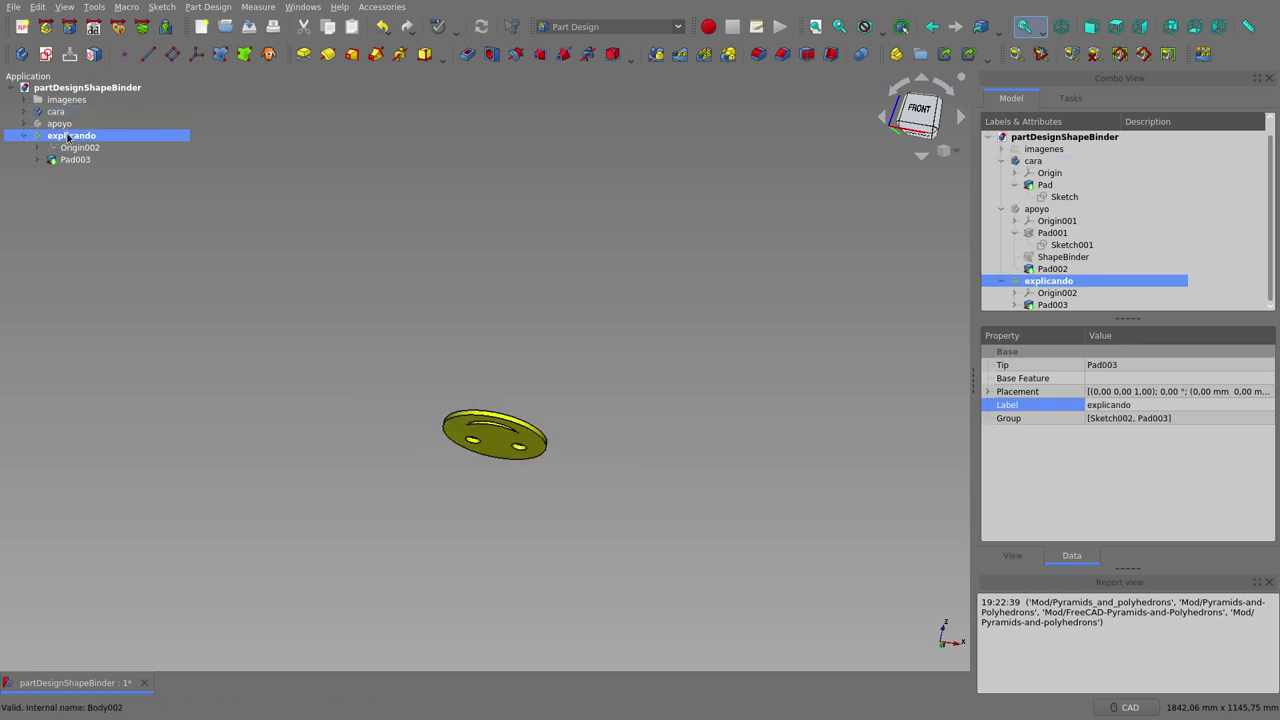
# Select the explicando plate and switch to the front view
pyautogui.click(500, 420)
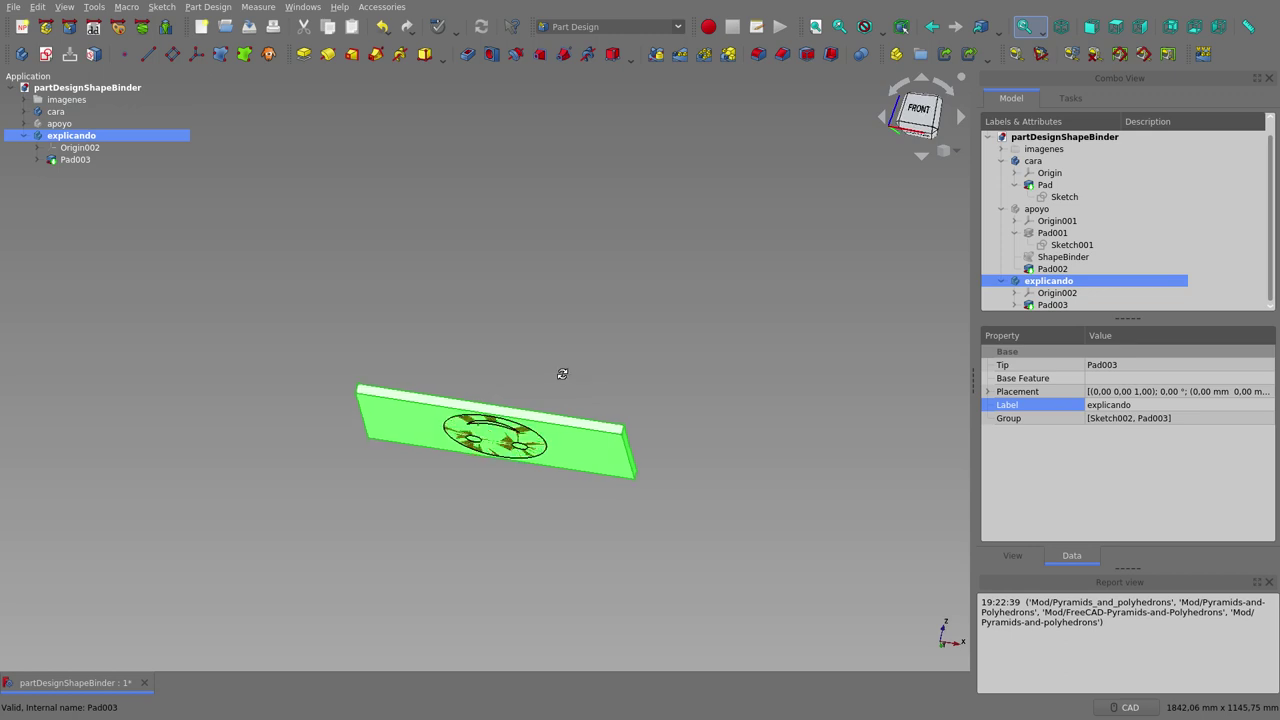
pyautogui.moveTo(500, 420)
pyautogui.mouseDown(button='middle')
pyautogui.moveTo(509, 408)
pyautogui.moveTo(603, 471)
pyautogui.mouseUp(button='middle')
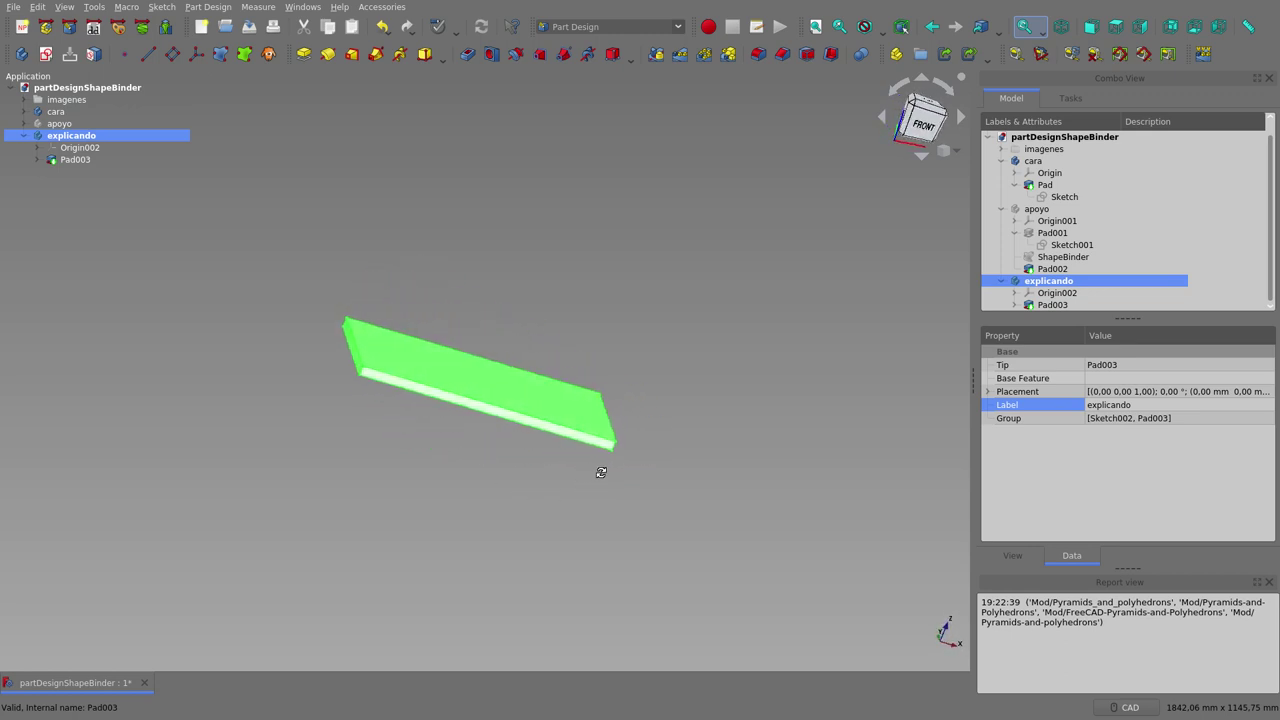
pyautogui.press('1')
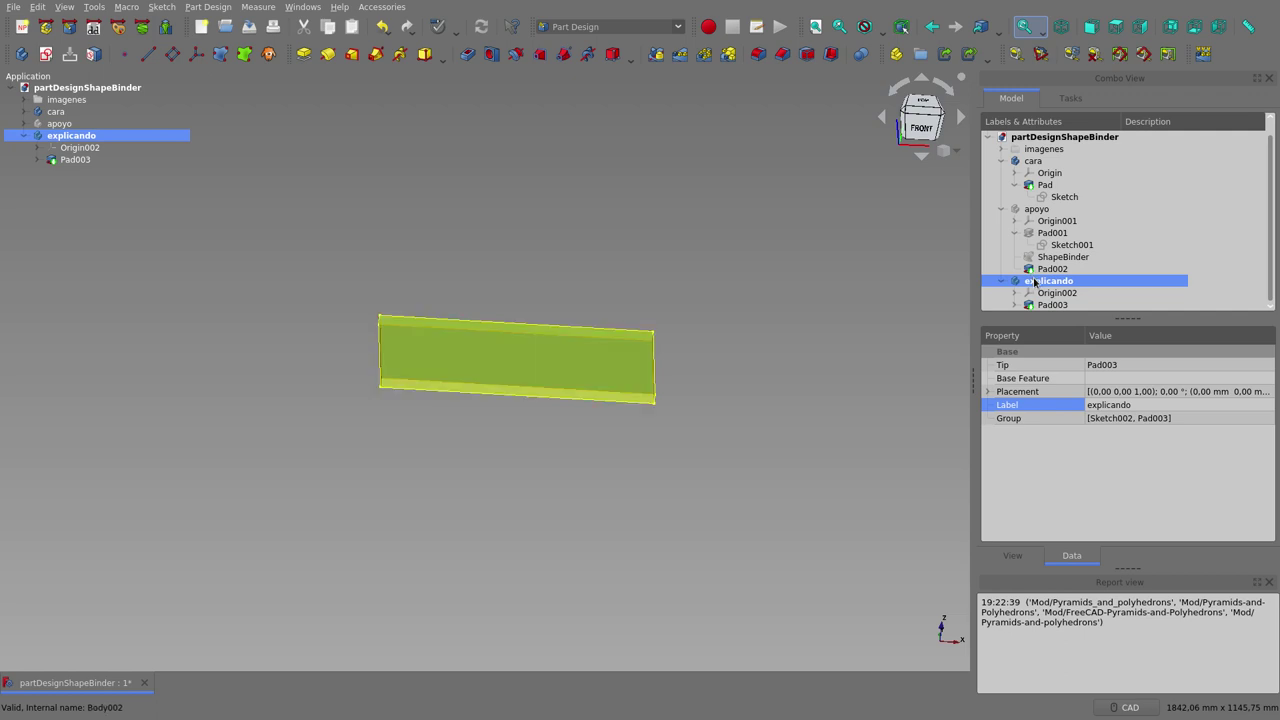
# Set the explicando body's Placement position z to -20 mm
pyautogui.click(988, 393)
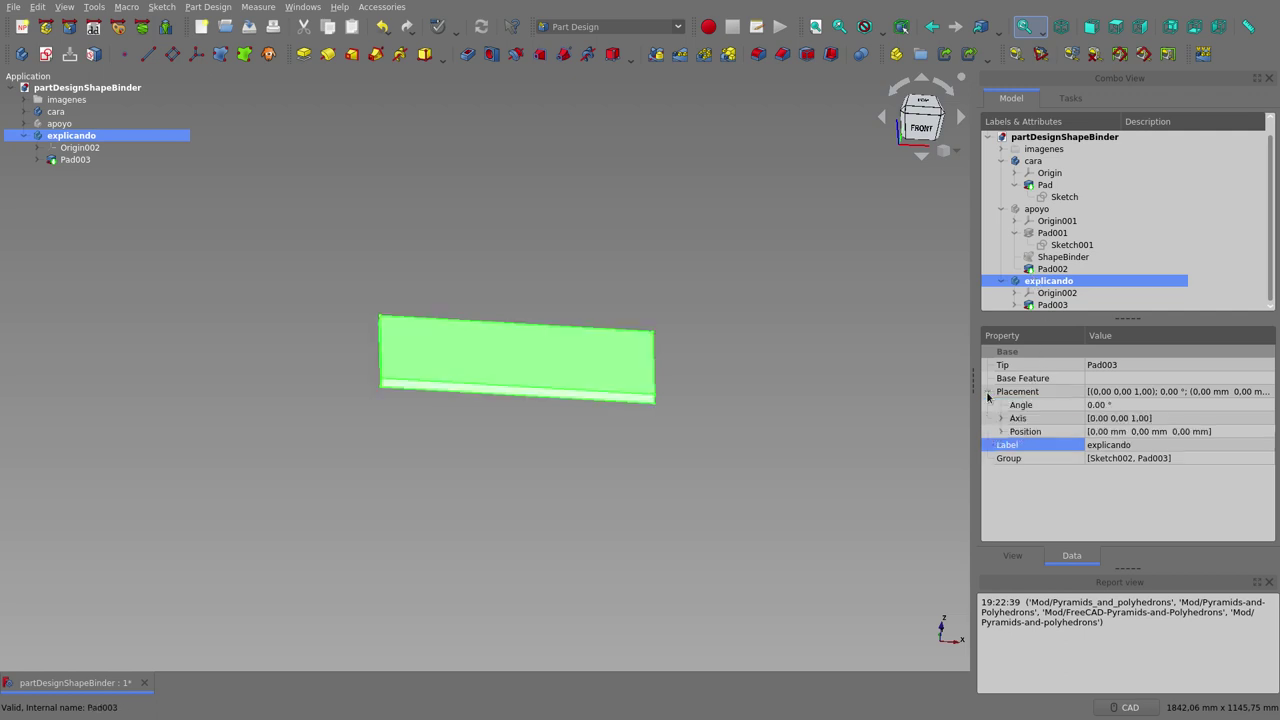
pyautogui.click(1100, 438)
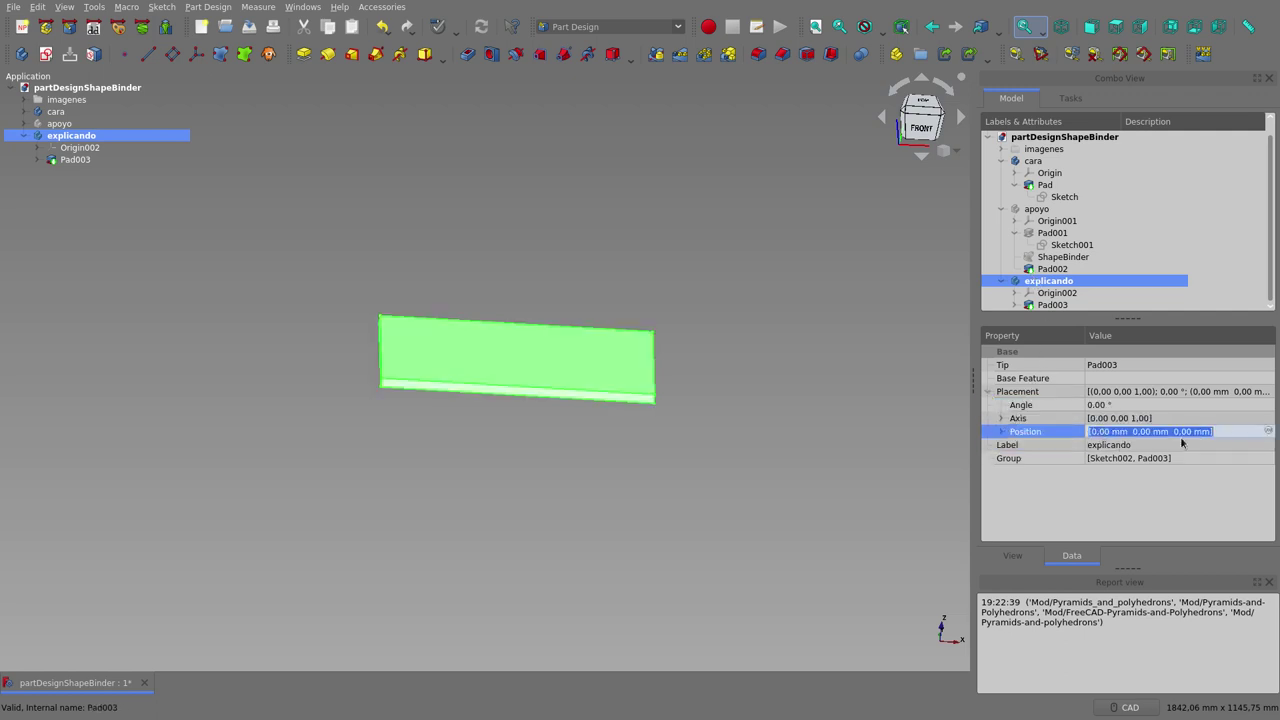
pyautogui.click(1001, 432)
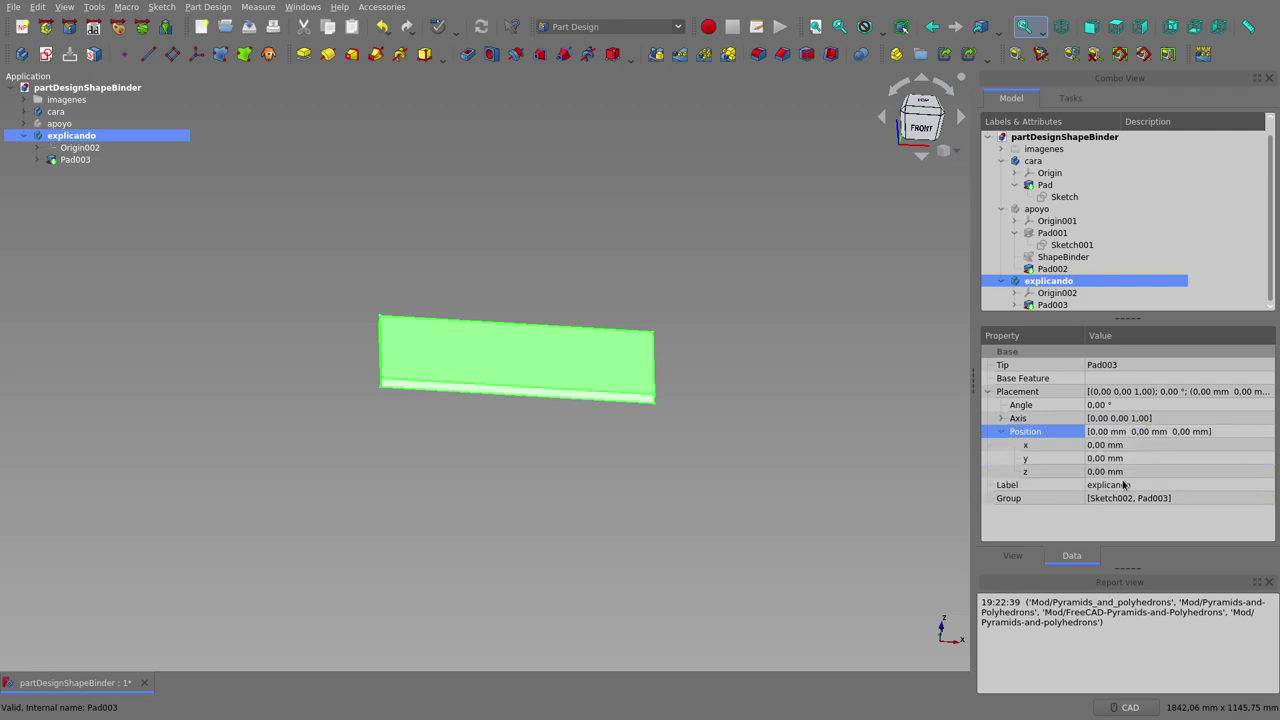
pyautogui.click(1118, 471)
pyautogui.write('-20')
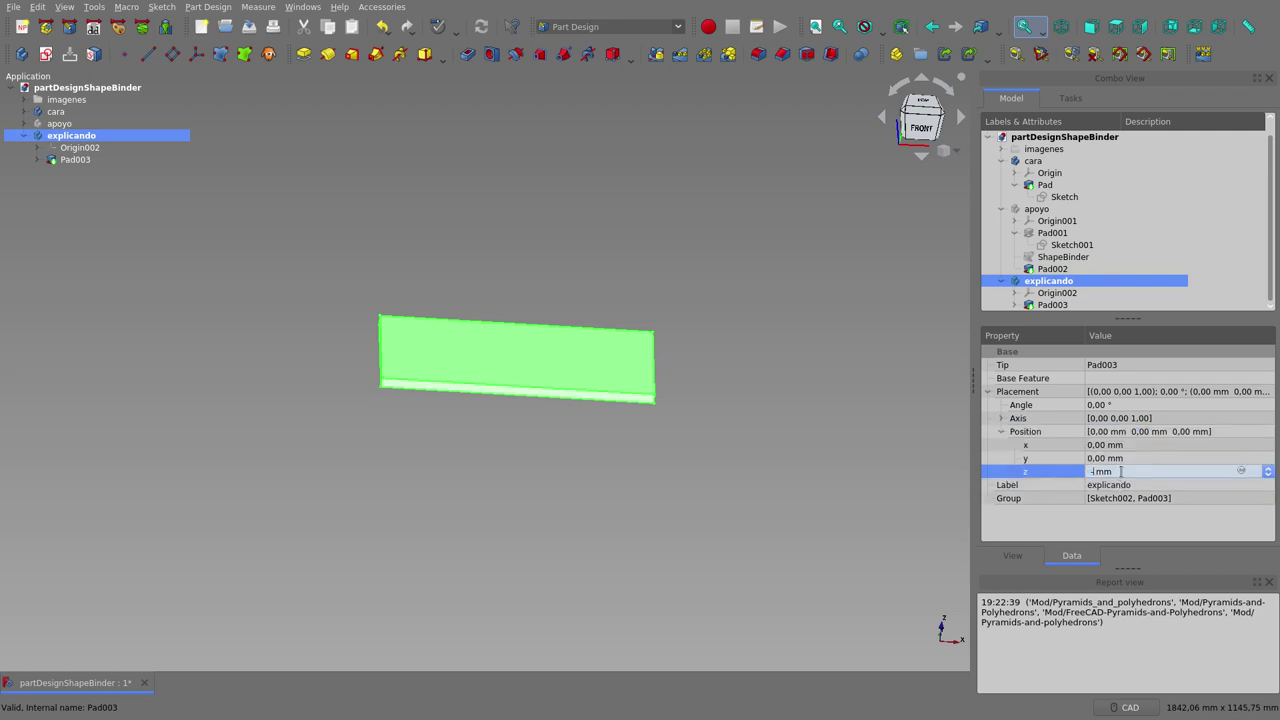
pyautogui.press('Return')
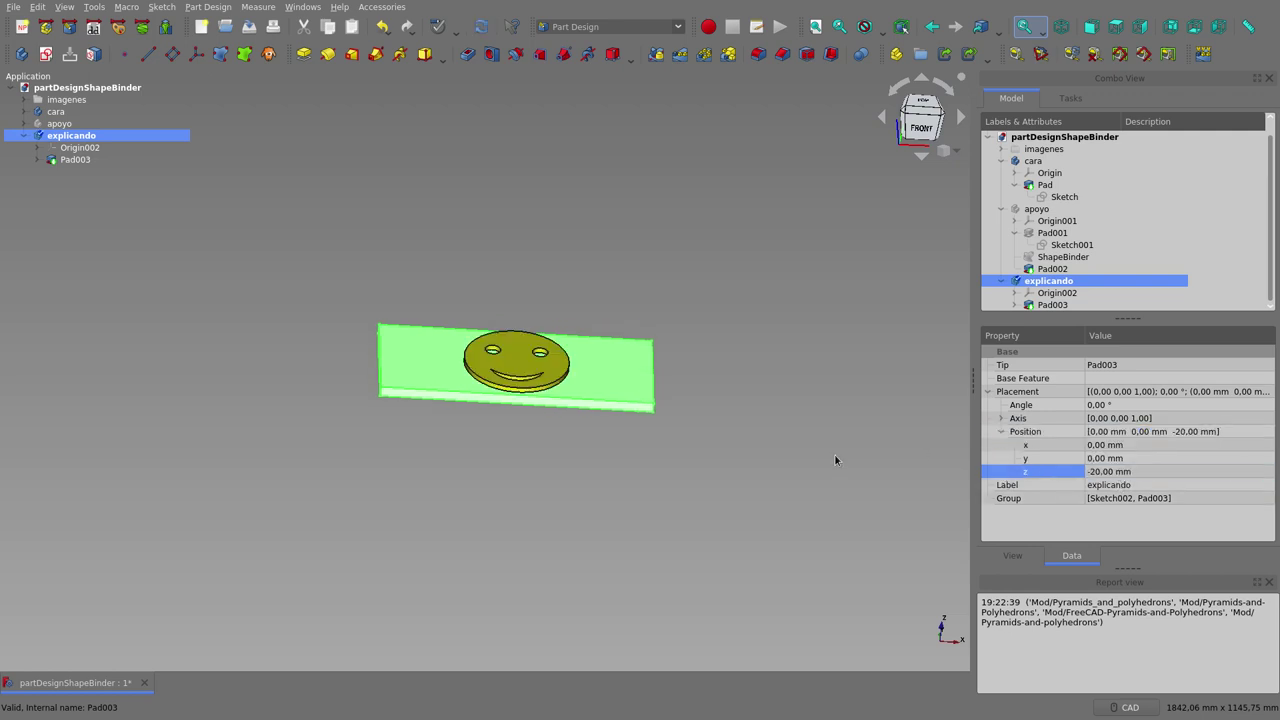
pyautogui.click(598, 447)
pyautogui.moveTo(598, 447)
pyautogui.mouseDown(button='middle')
pyautogui.moveTo(557, 429)
pyautogui.moveTo(550, 440)
pyautogui.moveTo(534, 414)
pyautogui.moveTo(551, 566)
pyautogui.mouseUp(button='middle')
pyautogui.moveTo(796, 334)
pyautogui.mouseDown(button='middle')
pyautogui.moveTo(729, 311)
pyautogui.moveTo(725, 324)
pyautogui.mouseUp(button='middle')
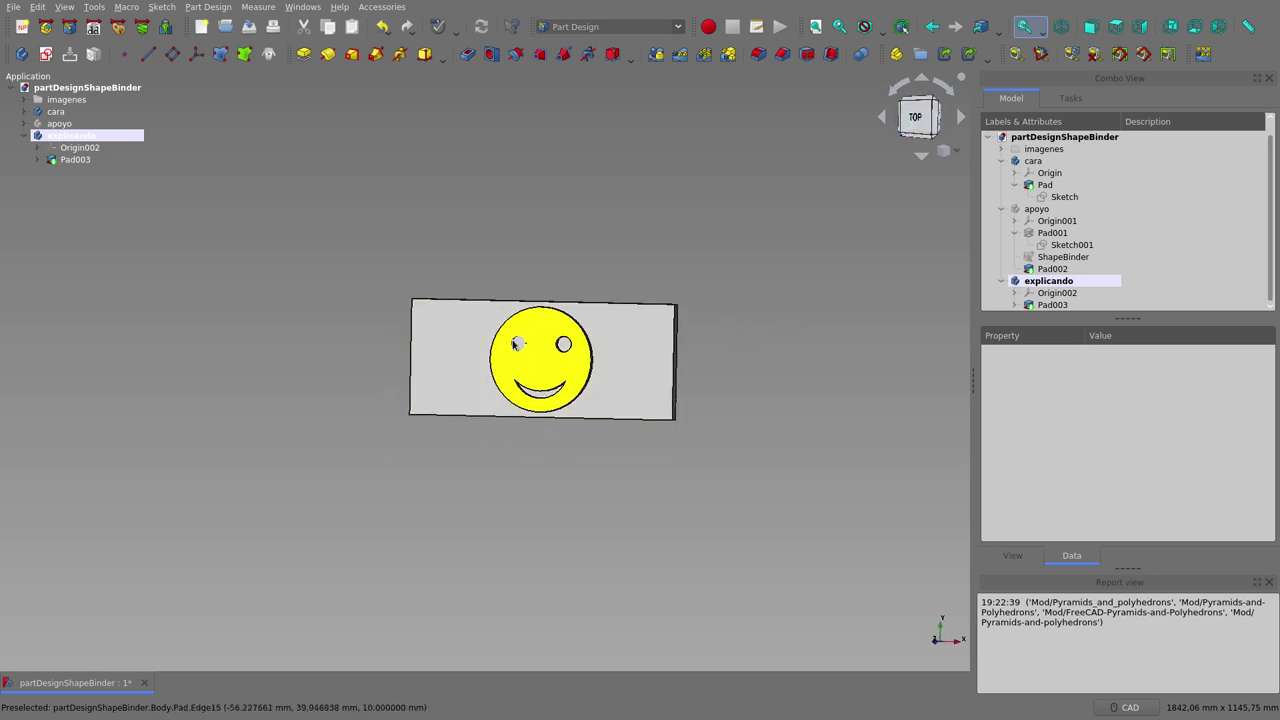
pyautogui.scroll(2, 558, 380)
pyautogui.scroll(2, 558, 380)
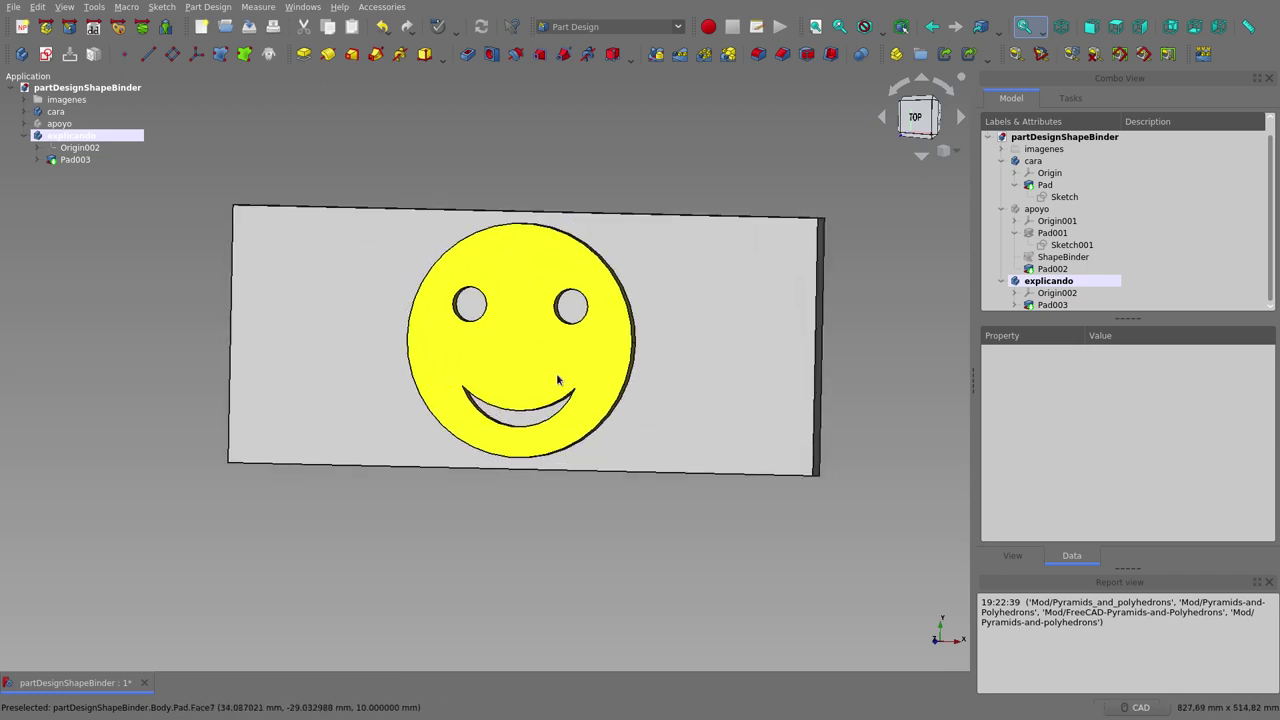
pyautogui.moveTo(580, 274)
pyautogui.mouseDown(button='middle')
pyautogui.moveTo(597, 343)
pyautogui.moveTo(631, 363)
pyautogui.mouseUp(button='middle')
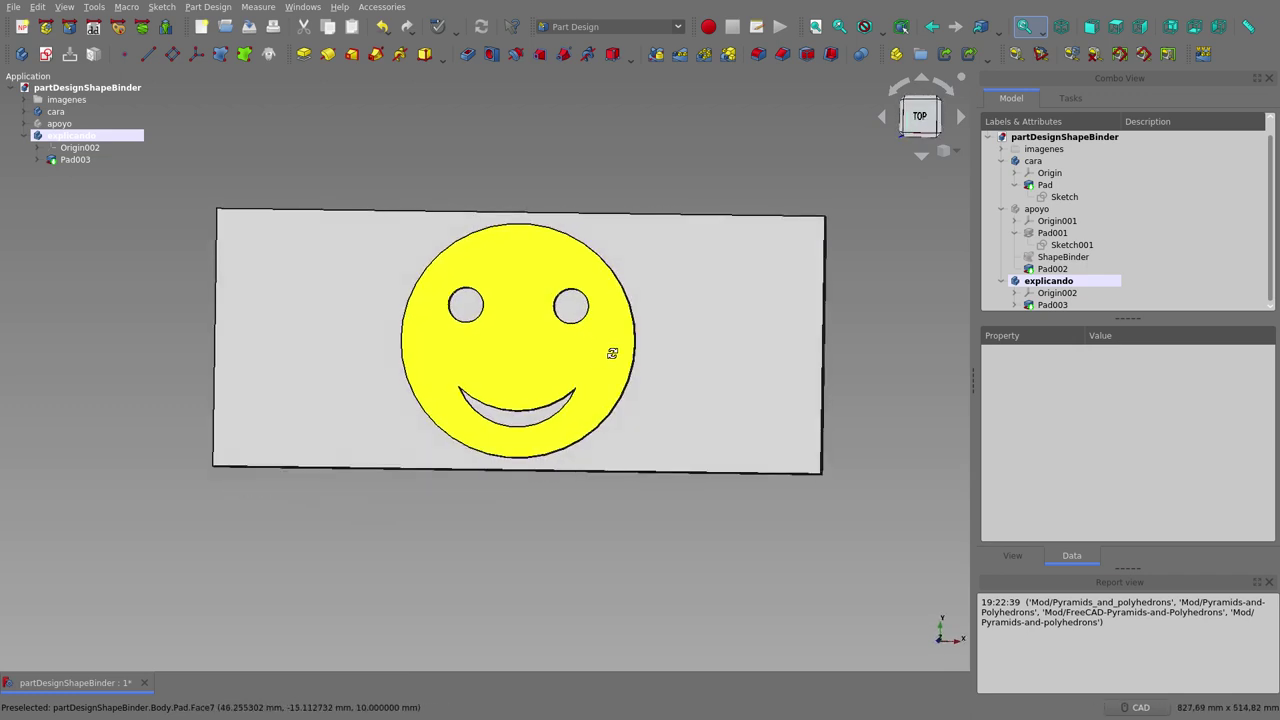
pyautogui.moveTo(541, 229); pyautogui.dragTo(543, 163, button='middle')
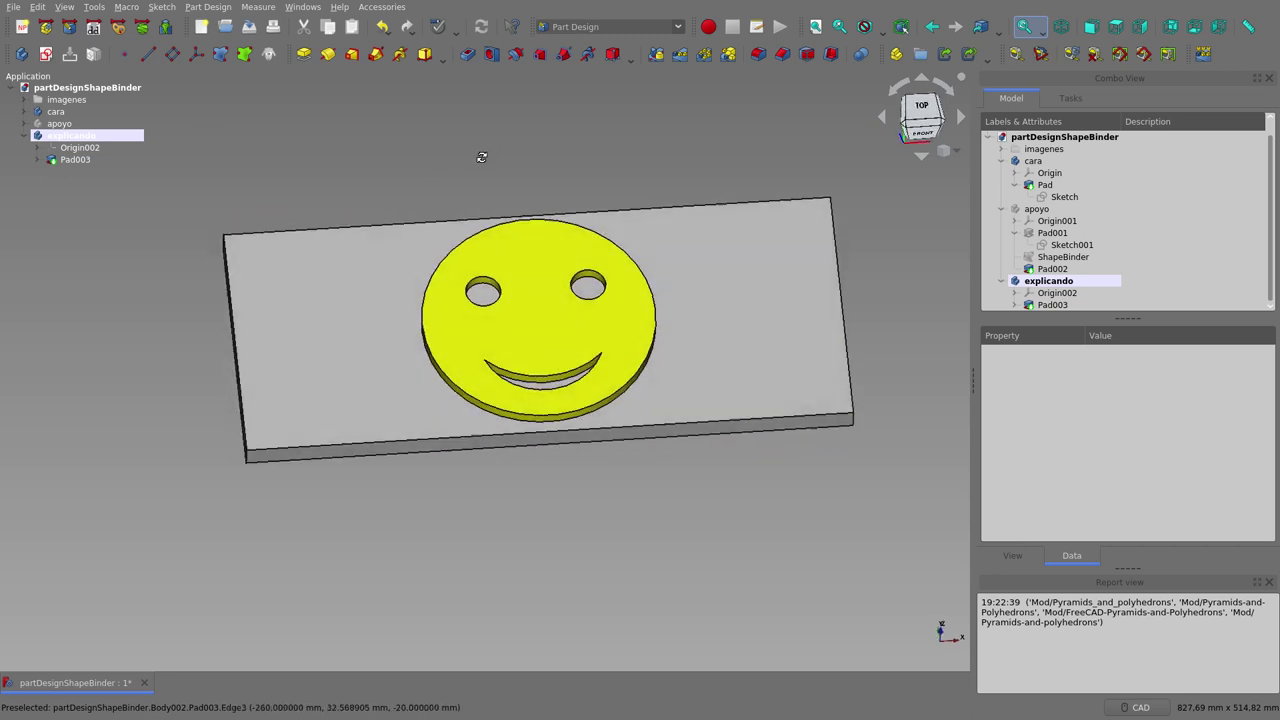
# Expand the cara body's tree entry and orbit to view the smiley on the plate
pyautogui.moveTo(500, 150); pyautogui.dragTo(363, 148, button='middle')
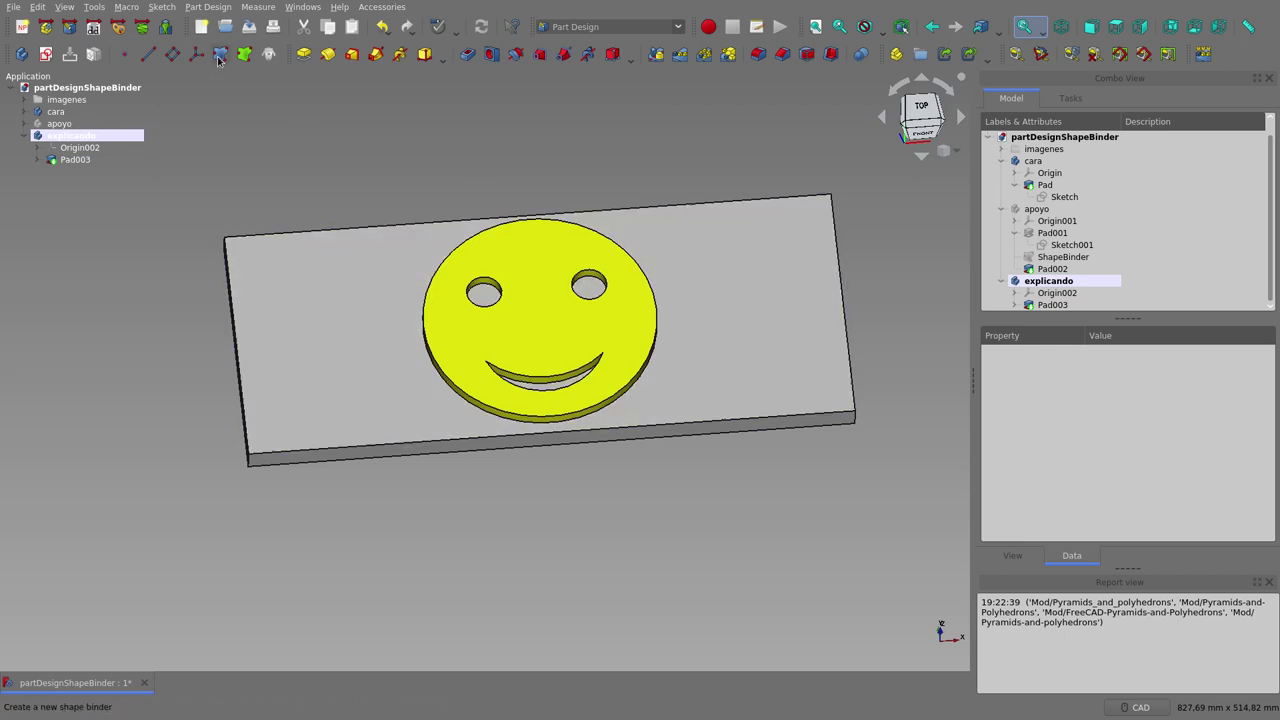
pyautogui.click(25, 111)
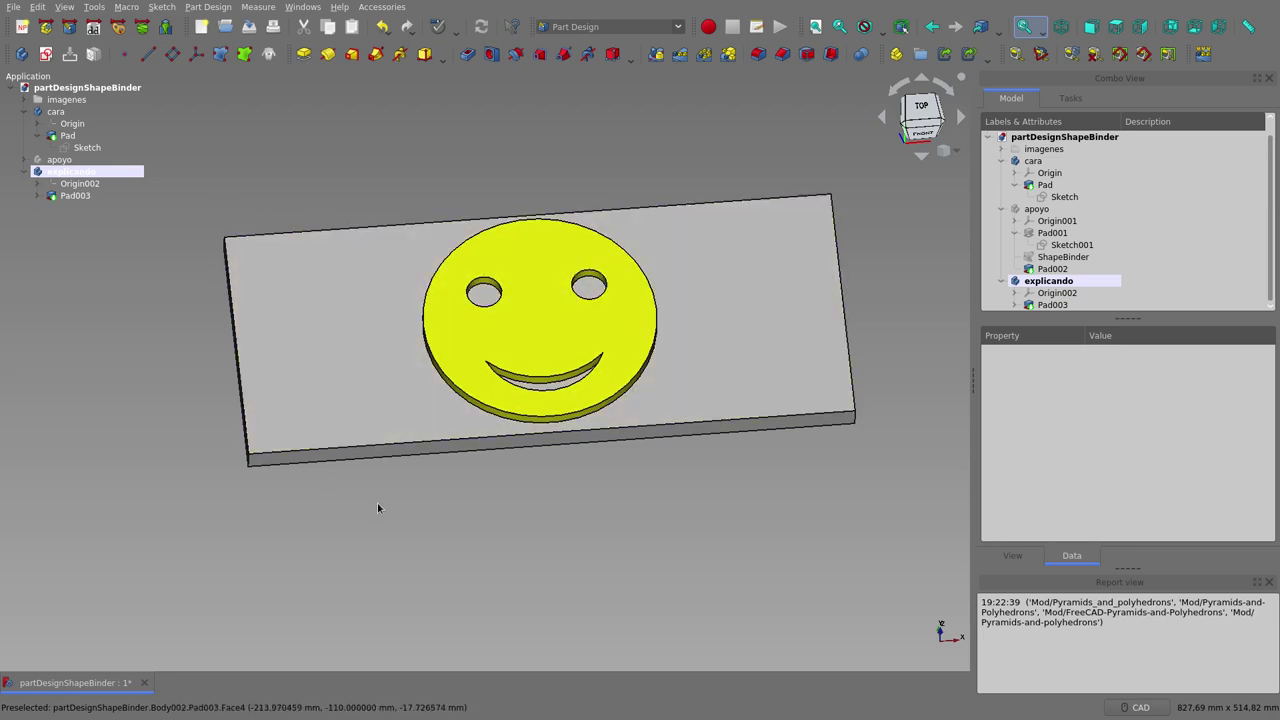
pyautogui.moveTo(377, 509); pyautogui.dragTo(340, 442, button='middle')
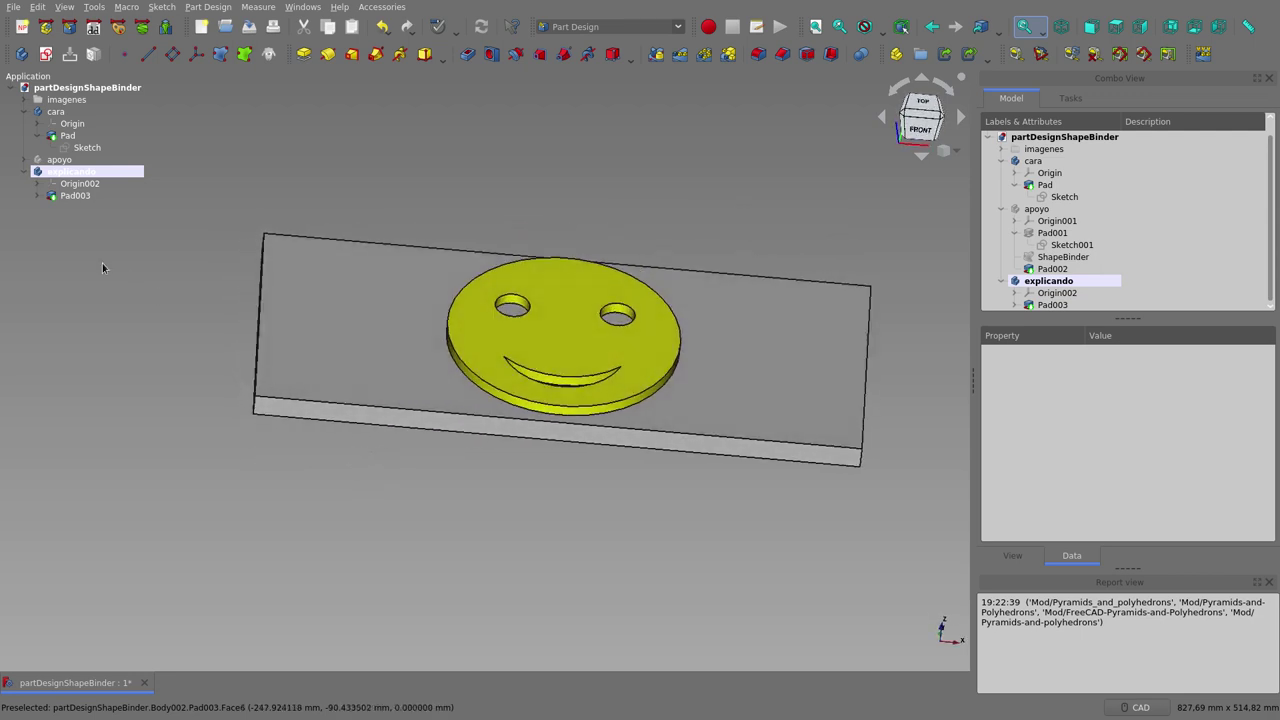